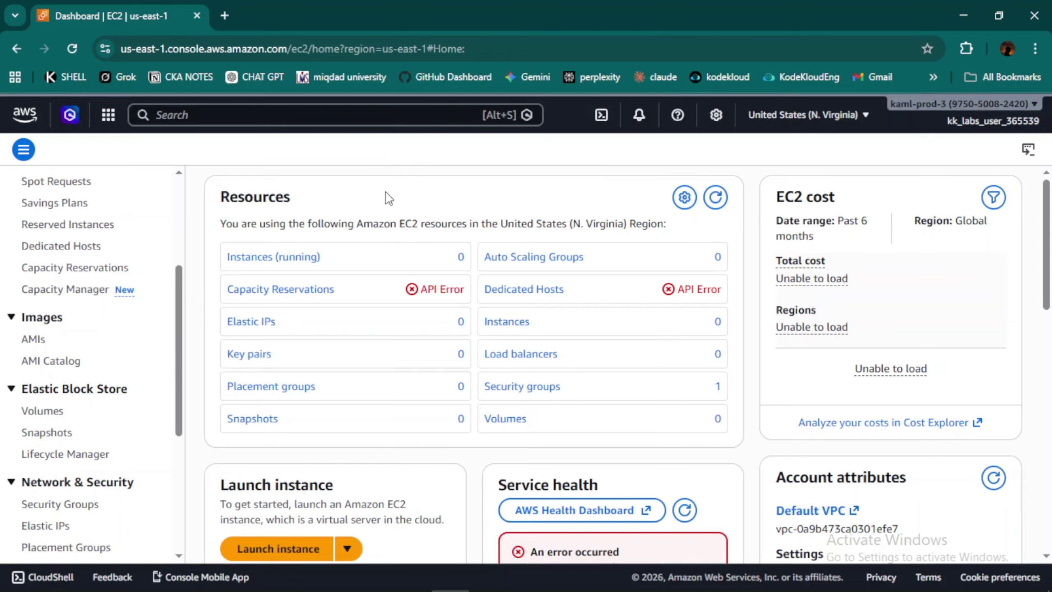
Open the Elastic Block Store volumes list, check the selectable regions, and start creating a new volume
scroll(66, 369, down, 3)
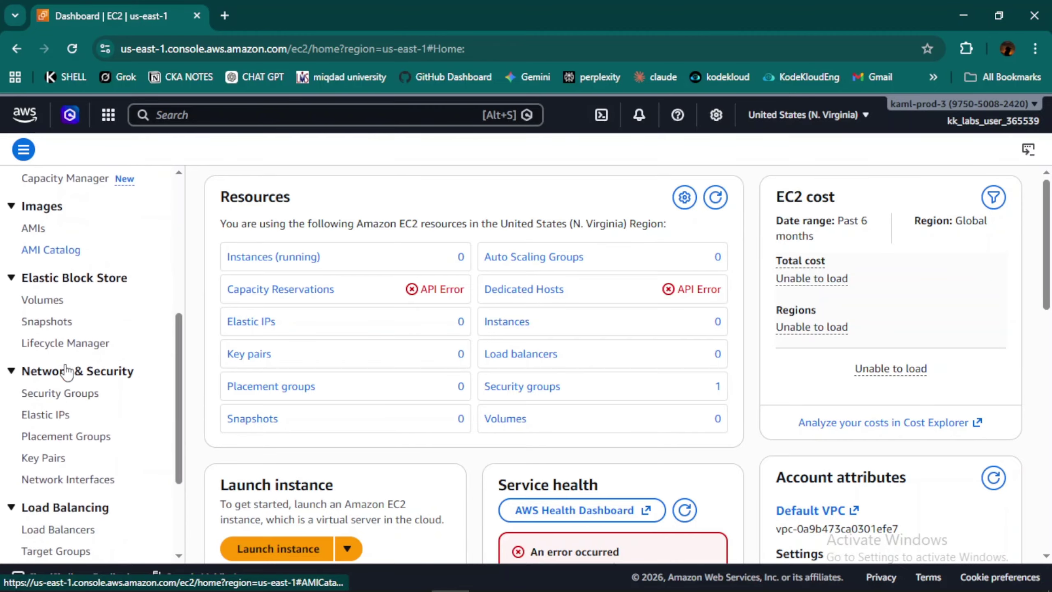
scroll(66, 370, up, 1)
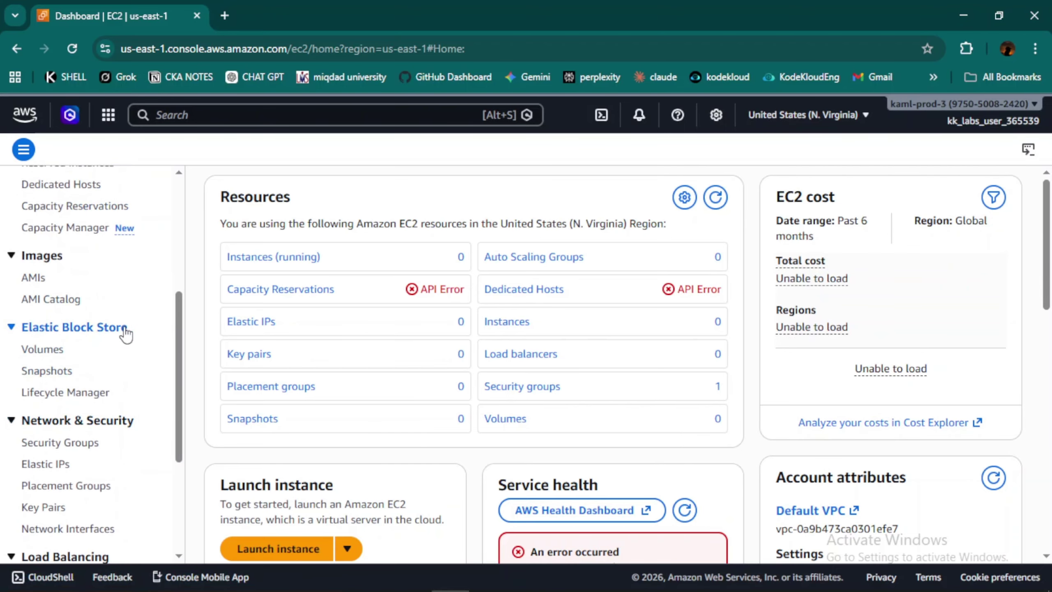
click(41, 350)
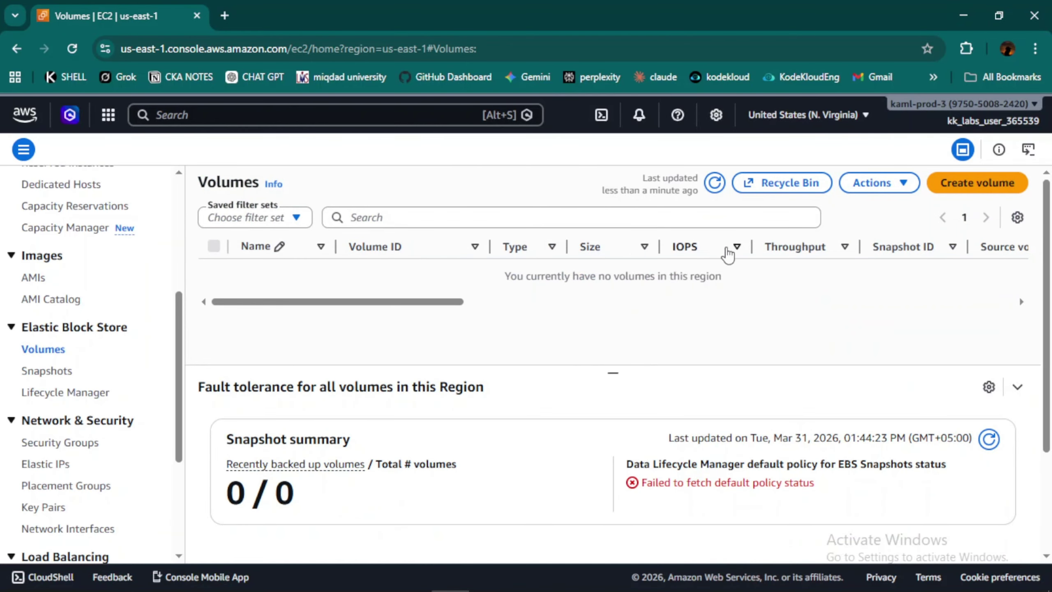
click(810, 114)
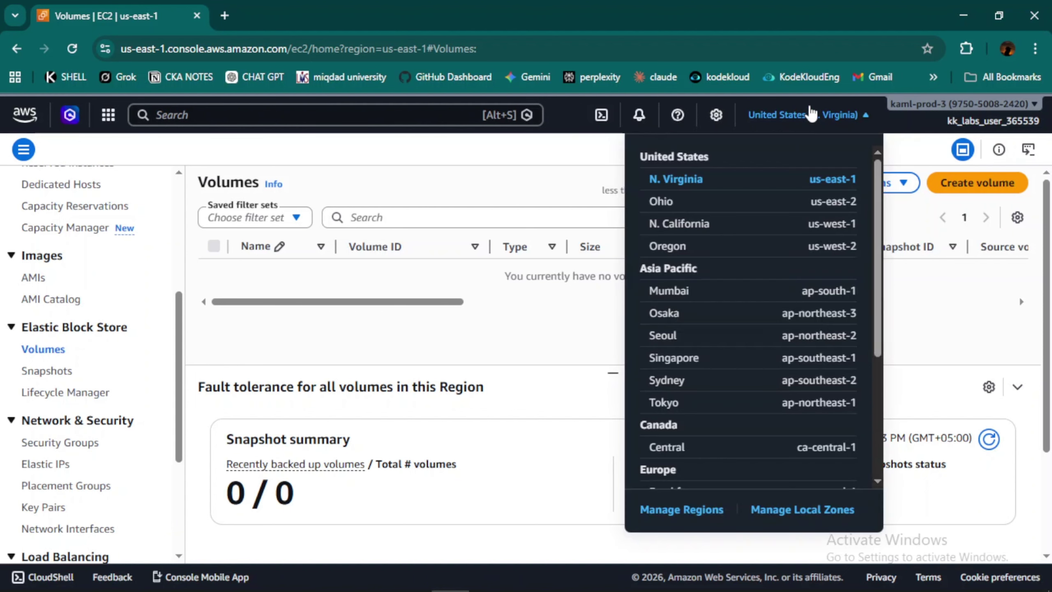
click(512, 183)
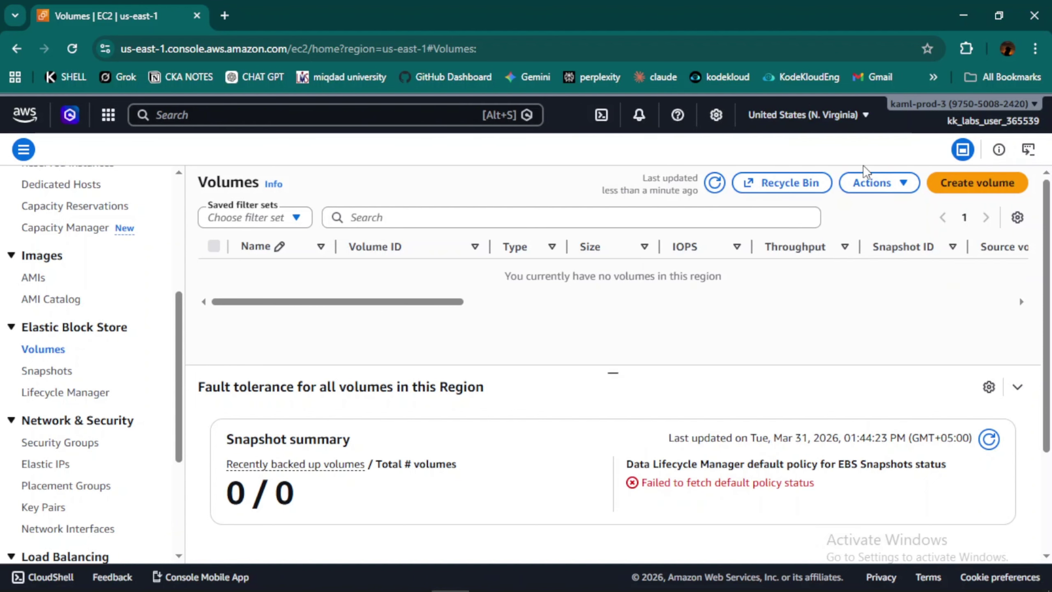
click(966, 190)
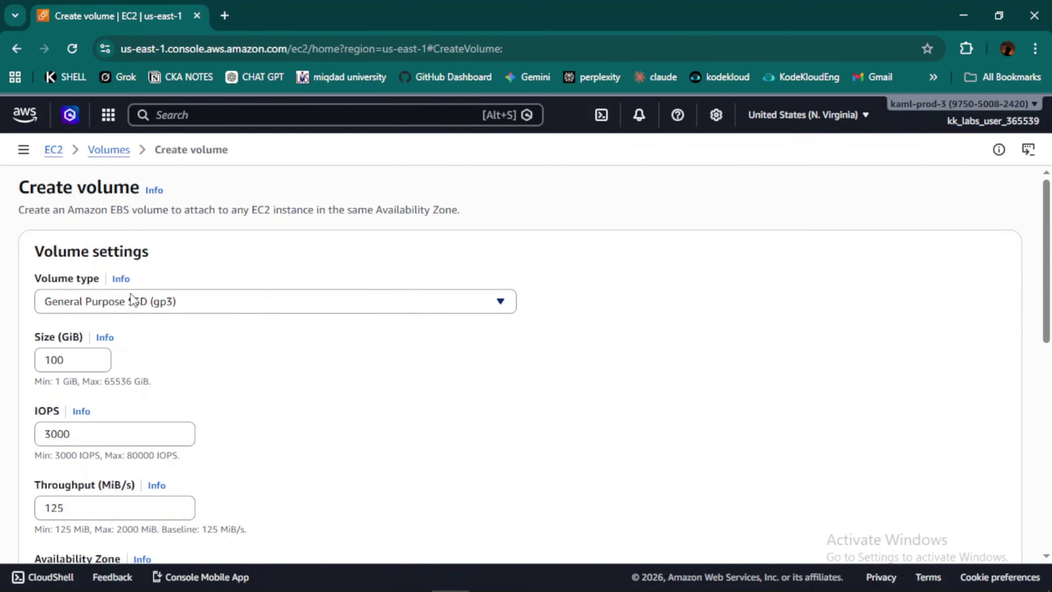
Review the available volume types and set the General Purpose SSD (gp3) volume's size to 20 GiB
click(239, 294)
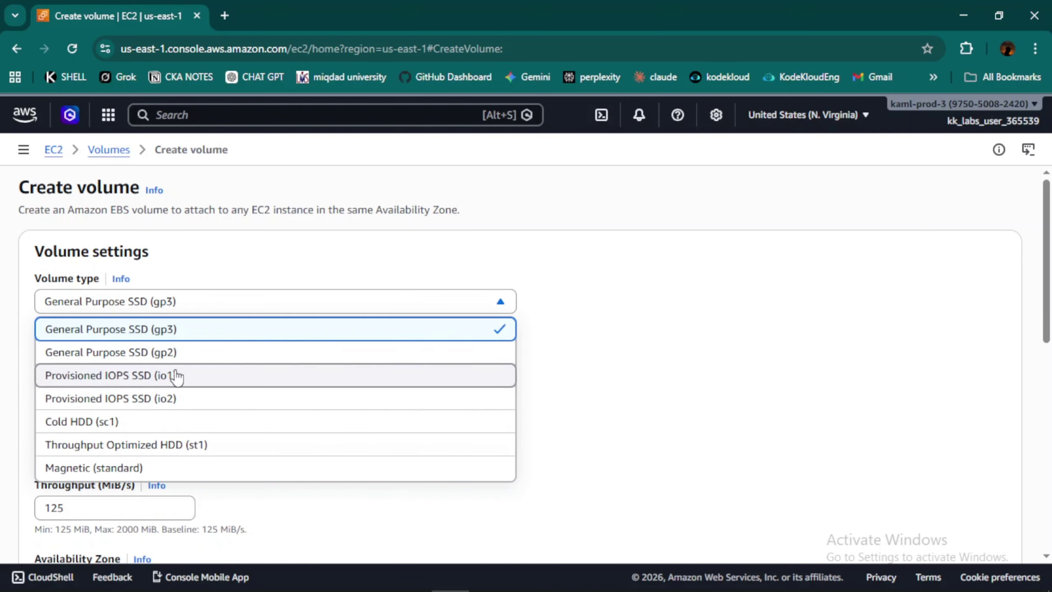
click(399, 240)
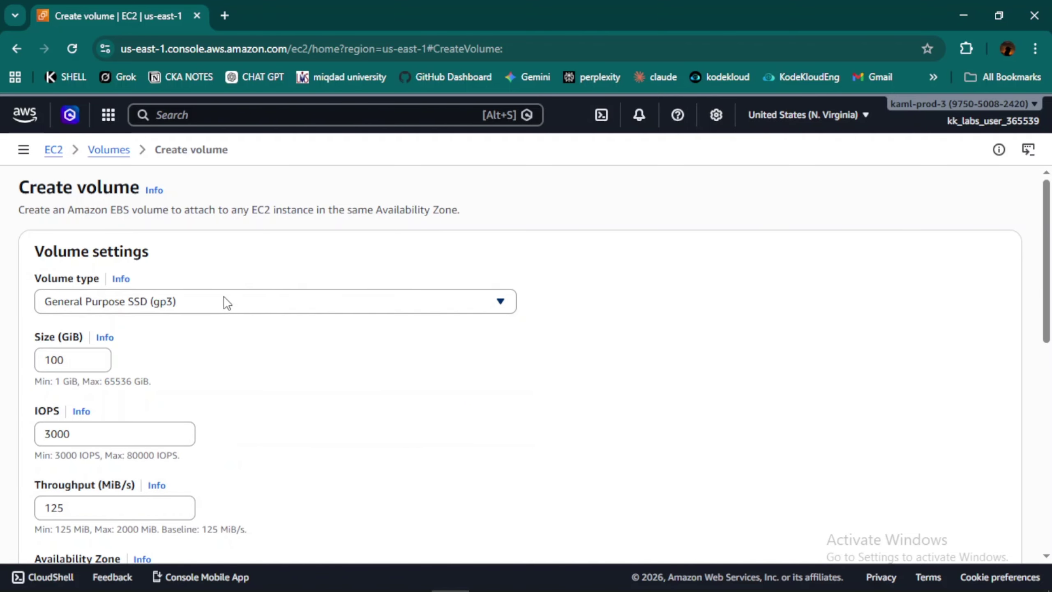
scroll(226, 303, down, 1)
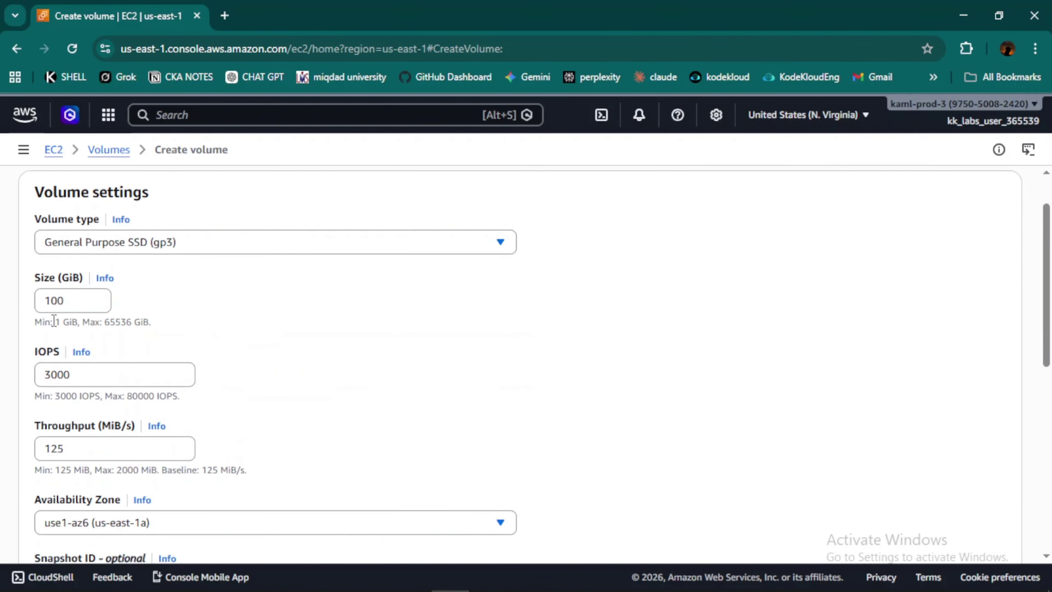
click(73, 300)
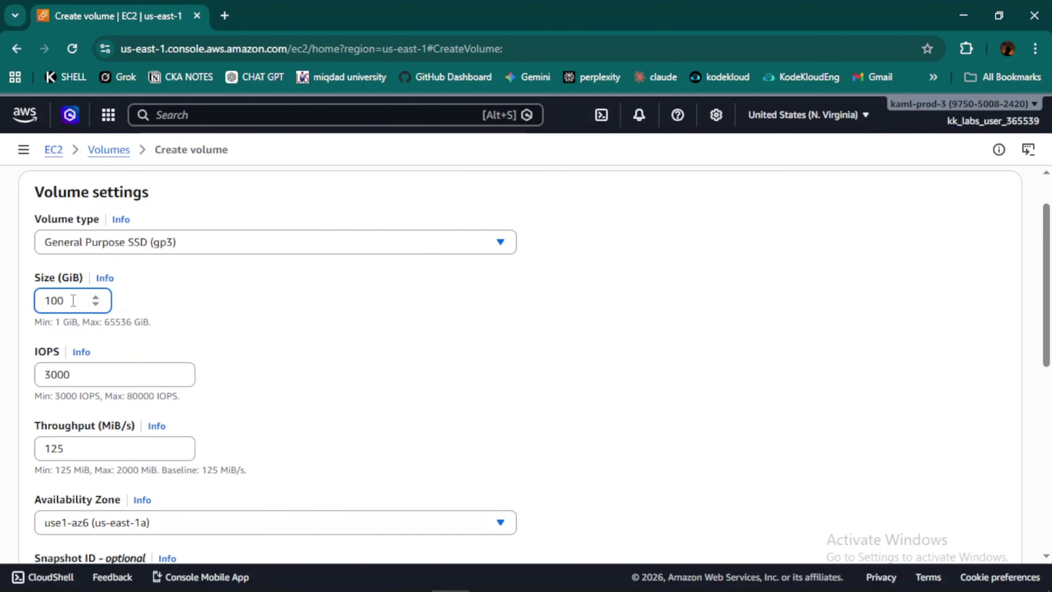
key(BackSpace)
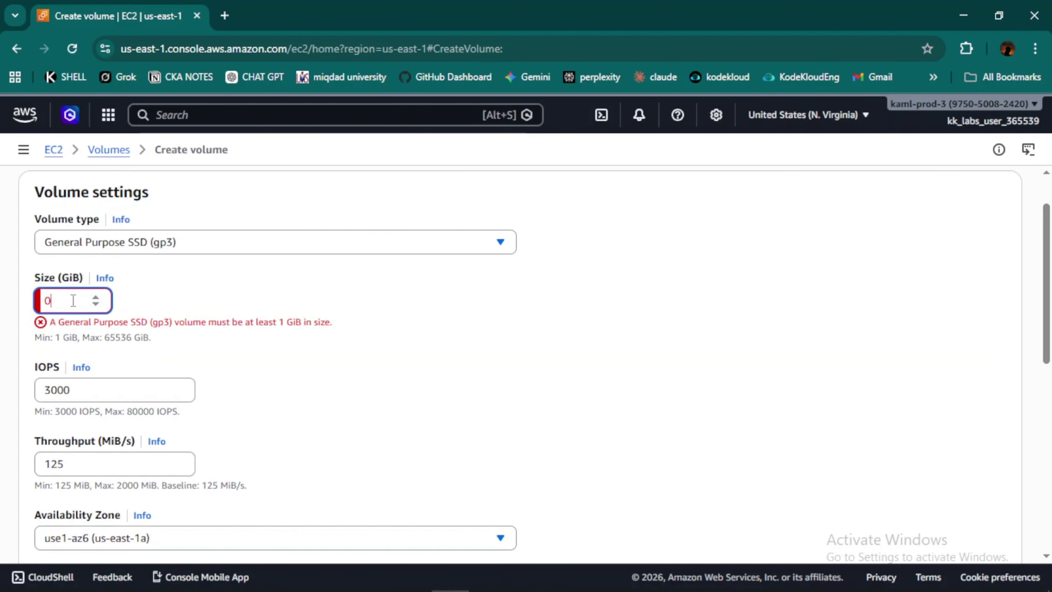
text(20)
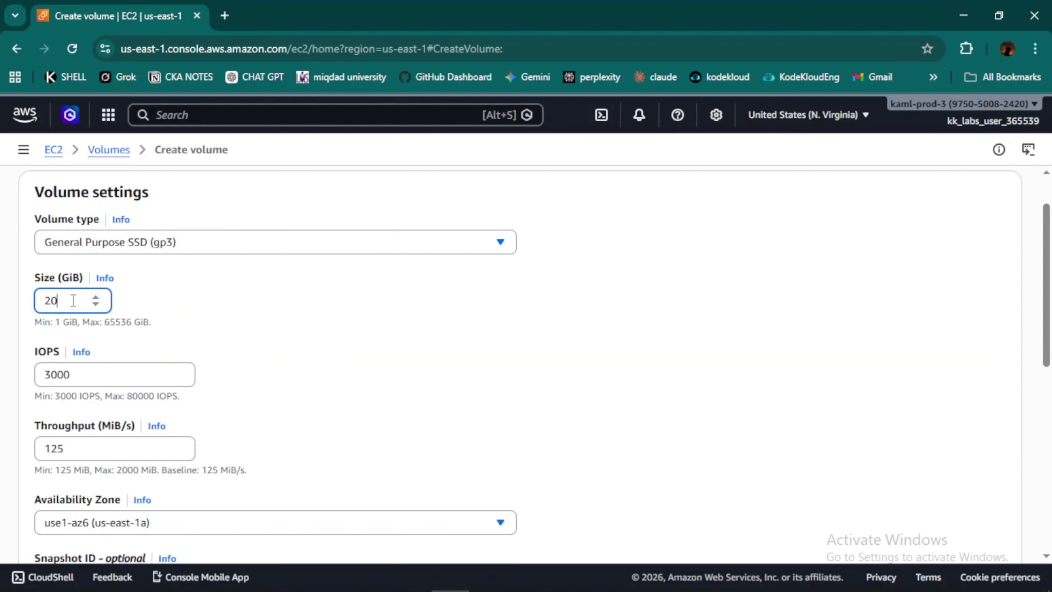
Review the new volume's IOPS, throughput, Availability Zone, snapshot and encryption settings, including the list of source snapshots
scroll(73, 301, up, 2)
scroll(73, 301, down, 5)
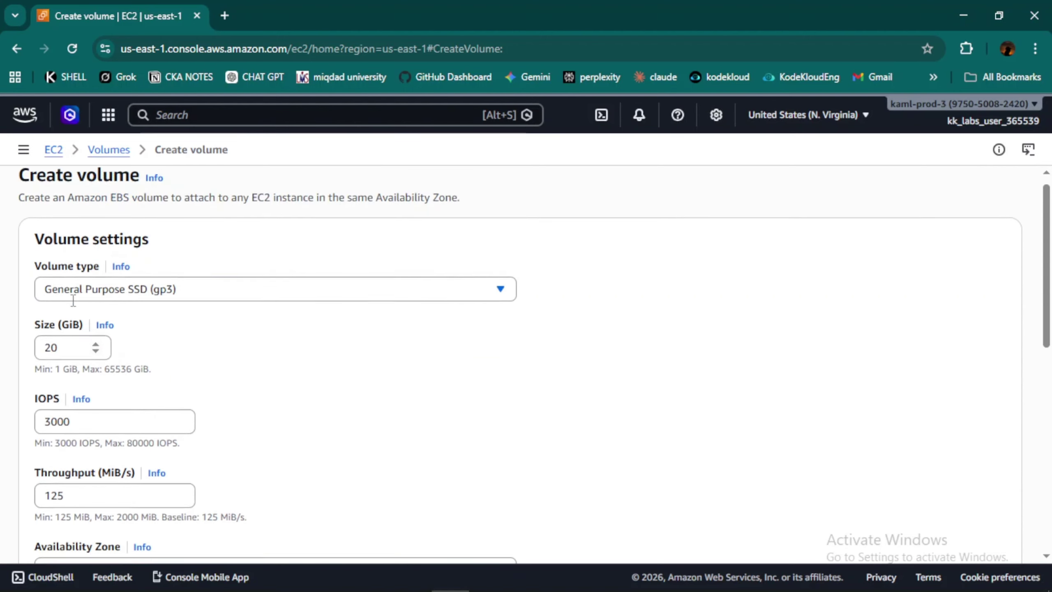
scroll(73, 300, down, 1)
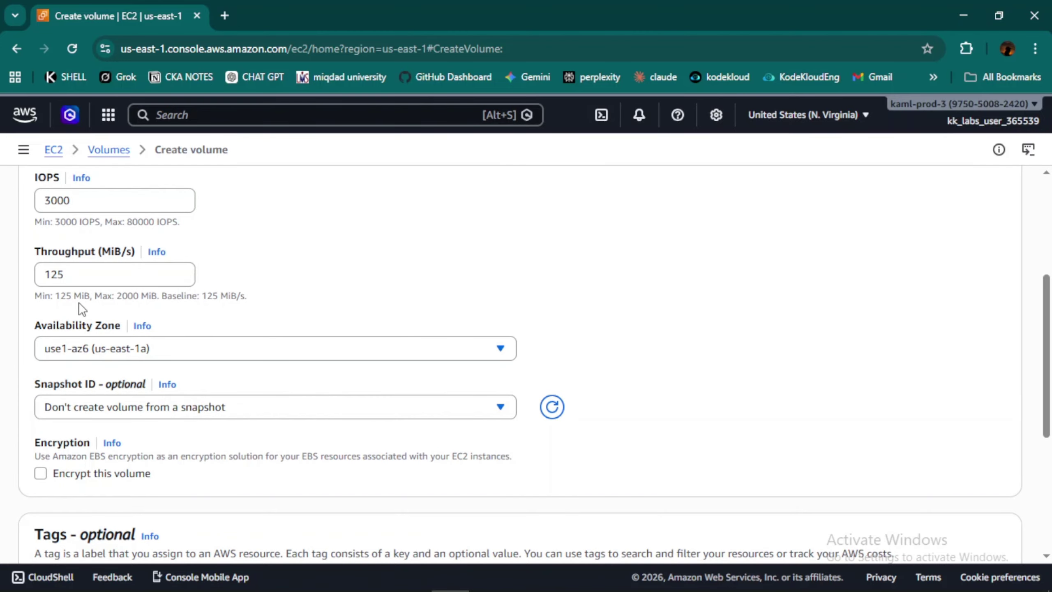
scroll(79, 304, up, 6)
scroll(81, 307, down, 5)
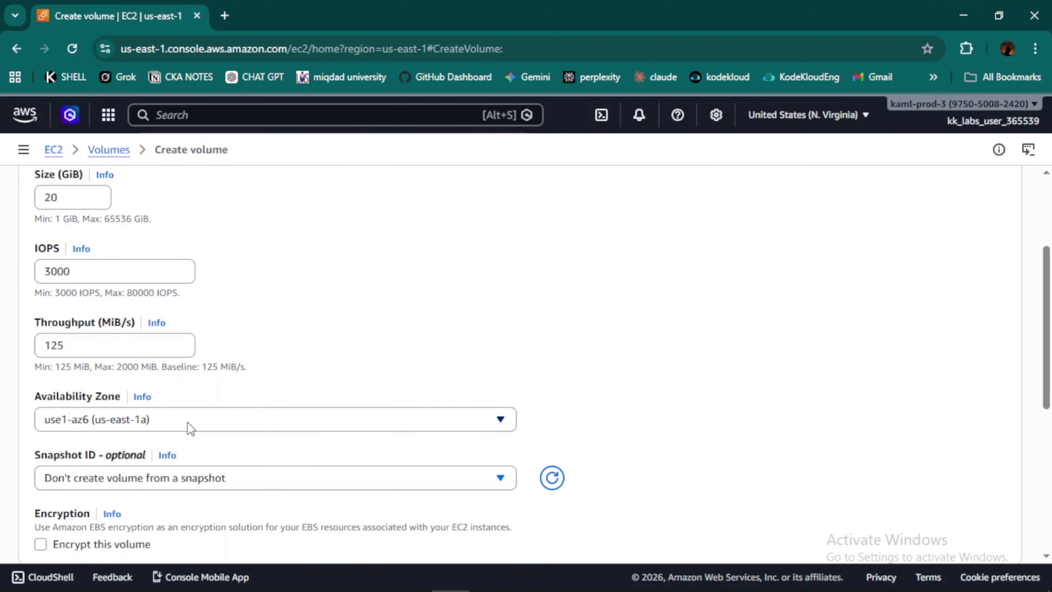
scroll(187, 421, up, 1)
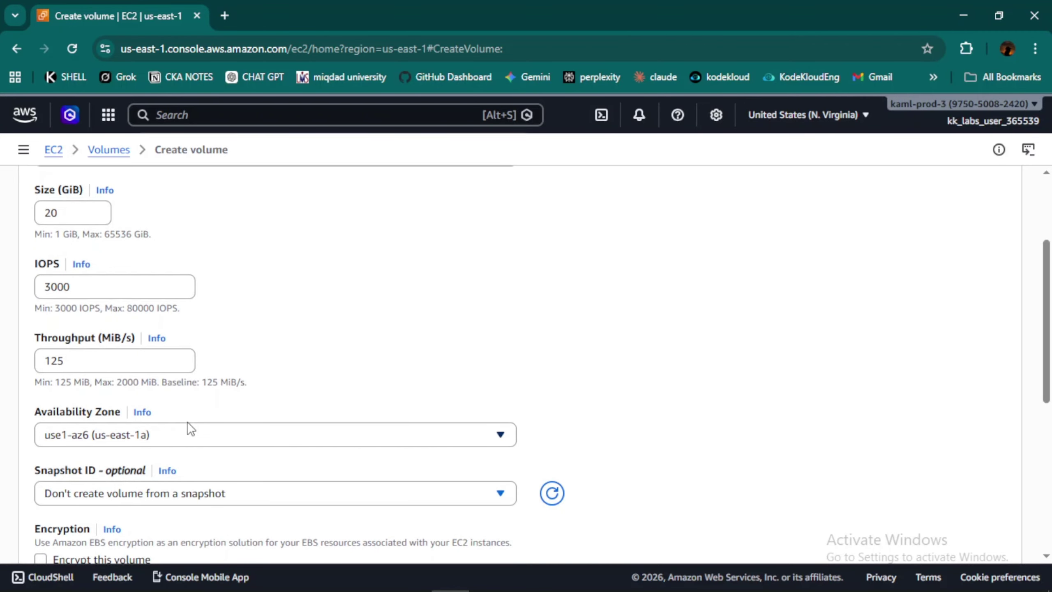
scroll(188, 422, up, 3)
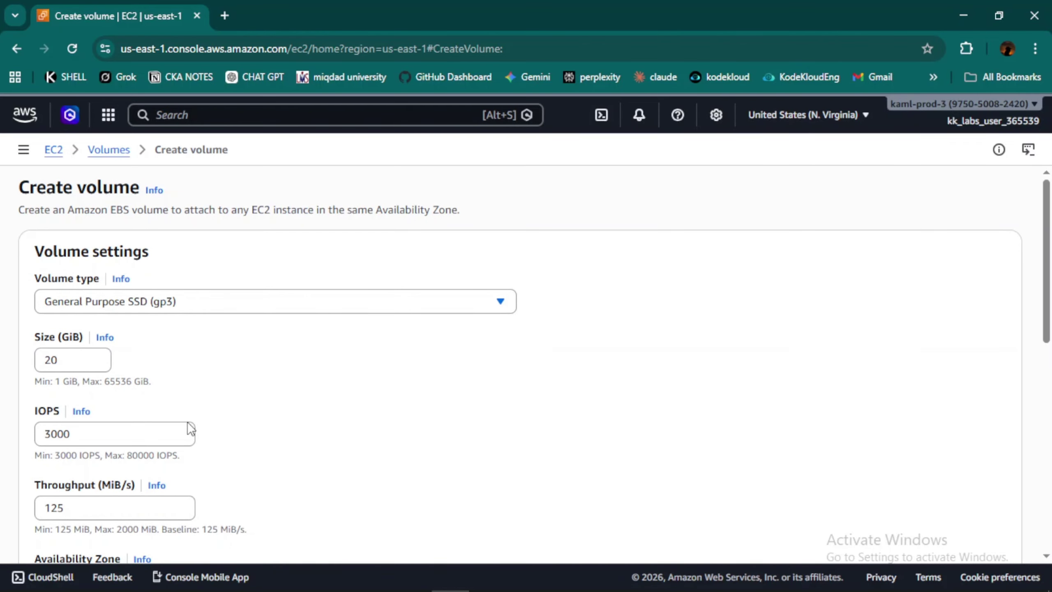
scroll(189, 429, down, 5)
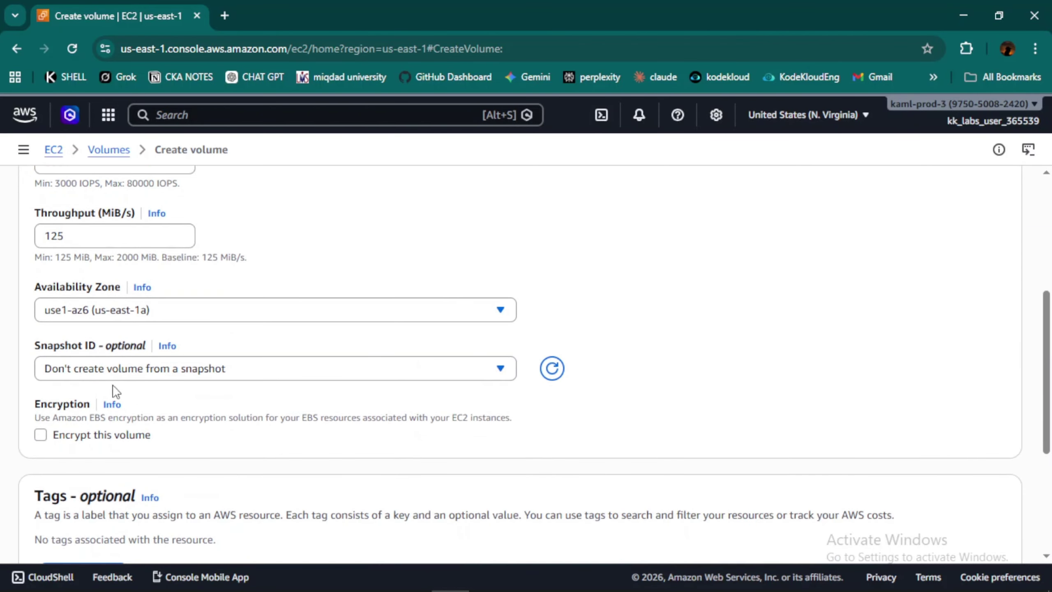
click(159, 375)
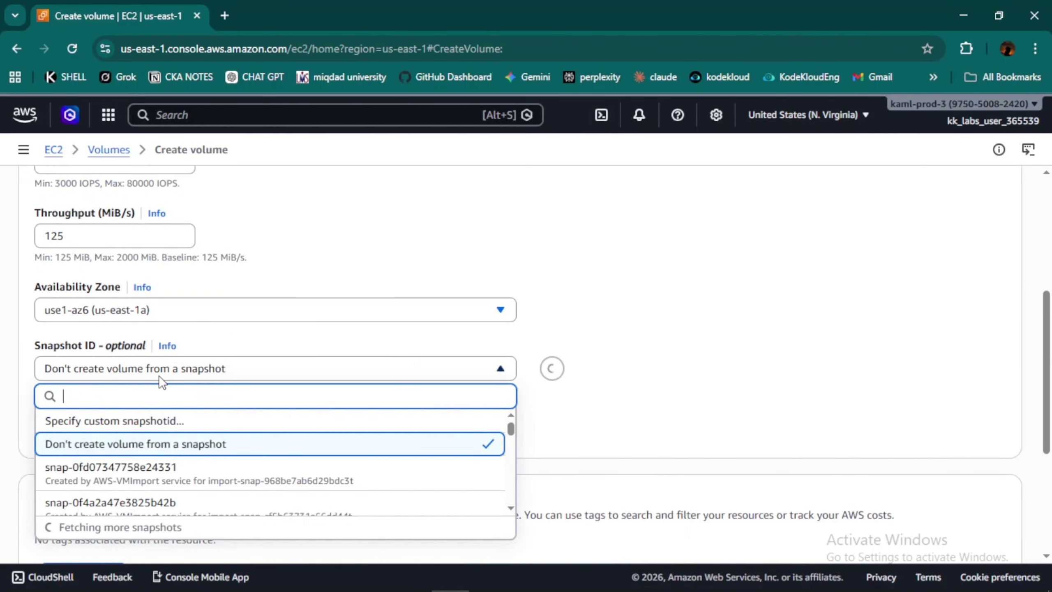
click(559, 237)
scroll(554, 348, up, 5)
scroll(554, 350, down, 7)
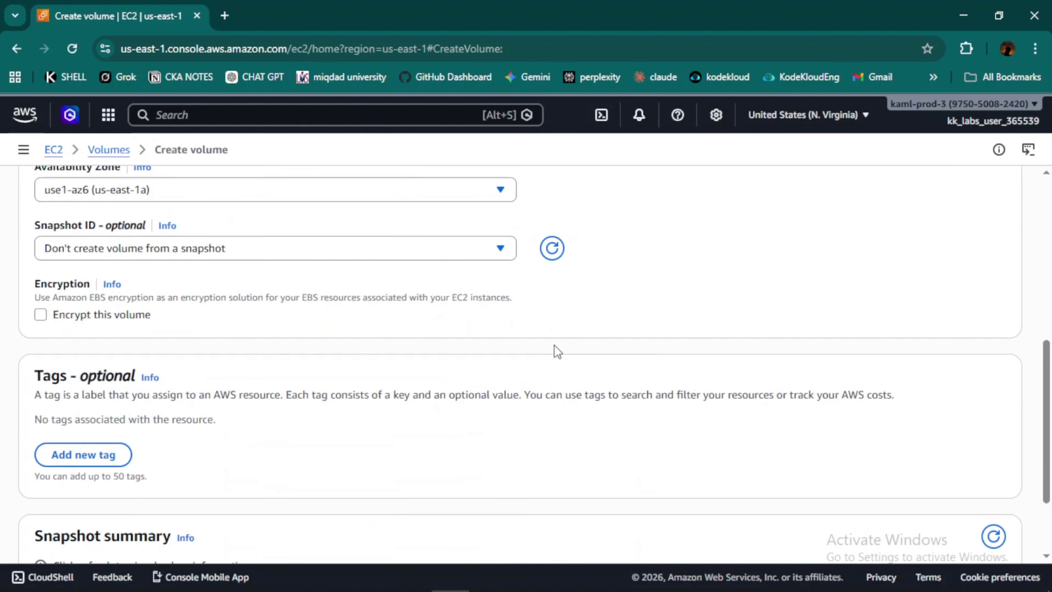
Add a tag with key Name and value EC2-DEMO-EBS, and create the volume
click(70, 452)
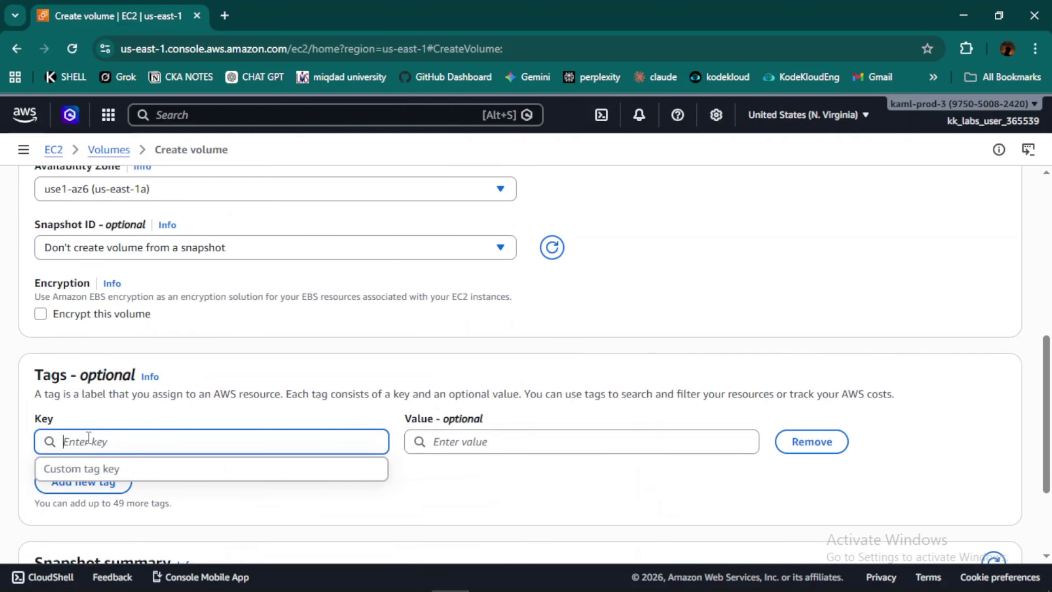
text(Name)
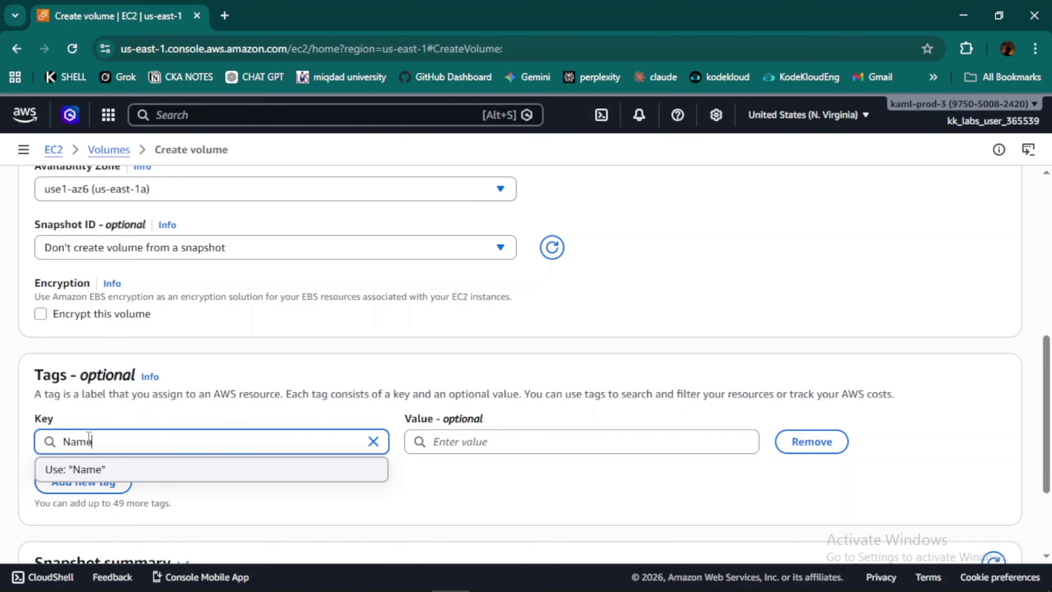
click(522, 440)
text(EC)
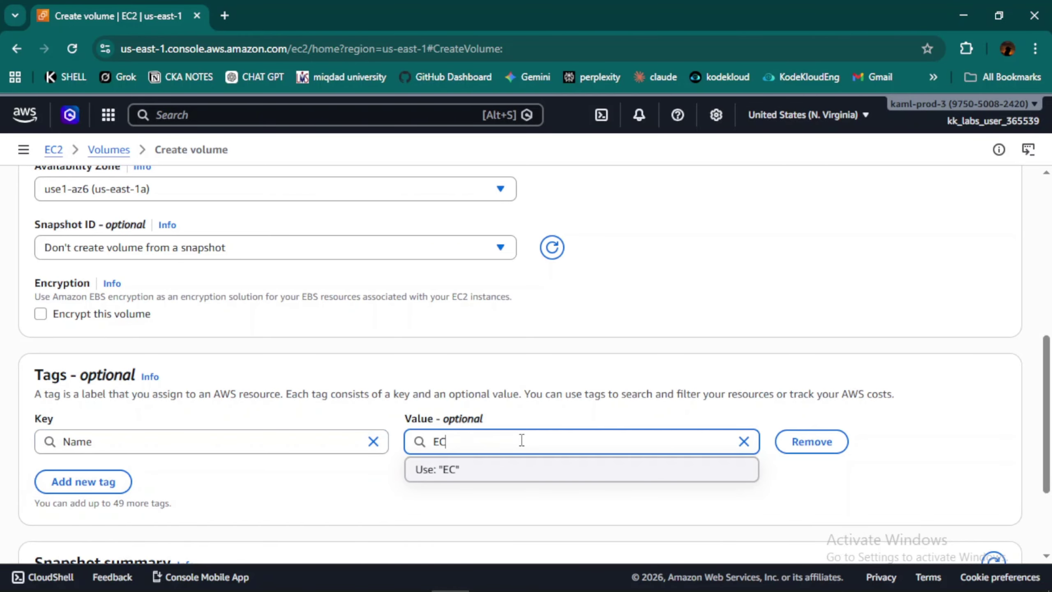
text(2-DEMO-EN)
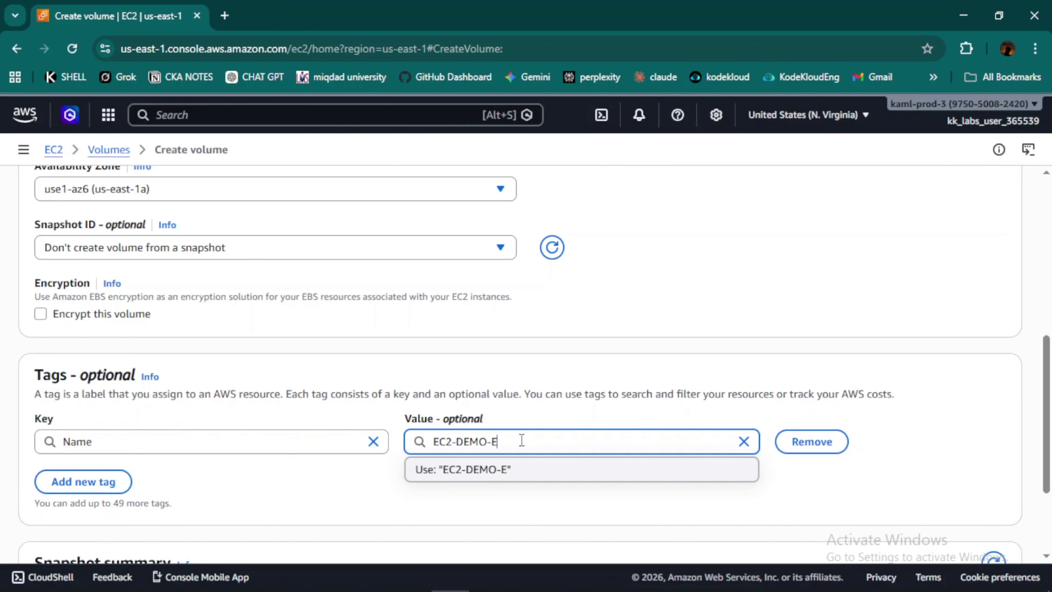
key(BackSpace)
text(EBS)
scroll(521, 440, down, 3)
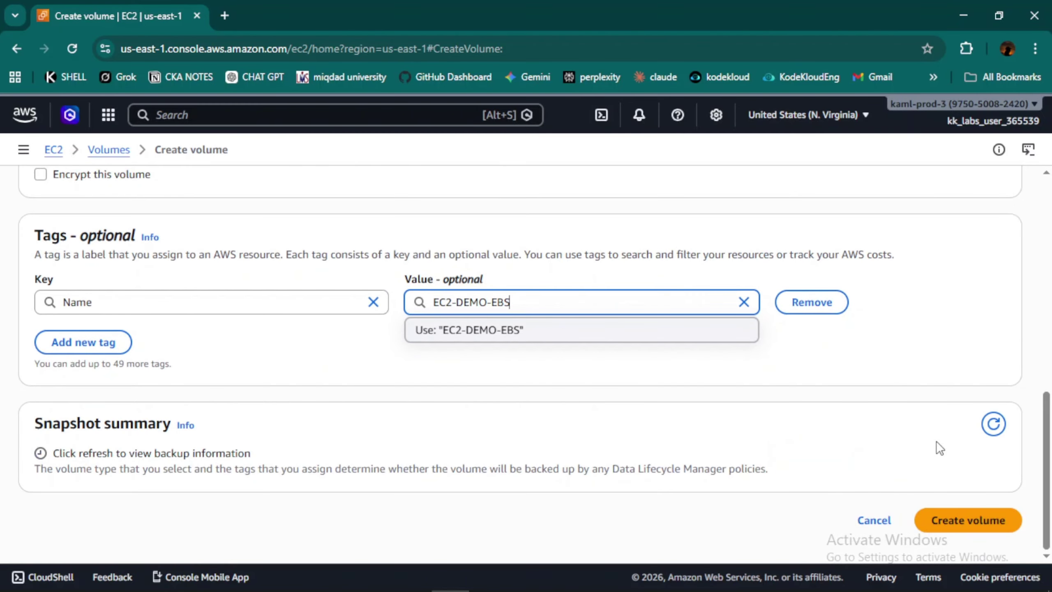
click(941, 514)
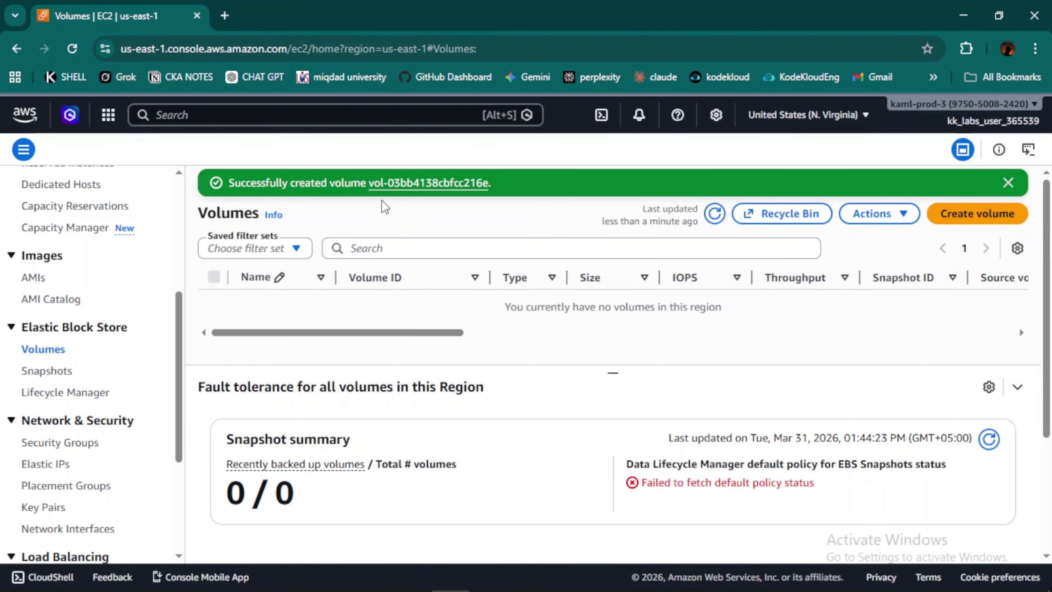
Examine the new volume's details page, and return to the volumes list to check its Availability Zone and state columns
click(430, 183)
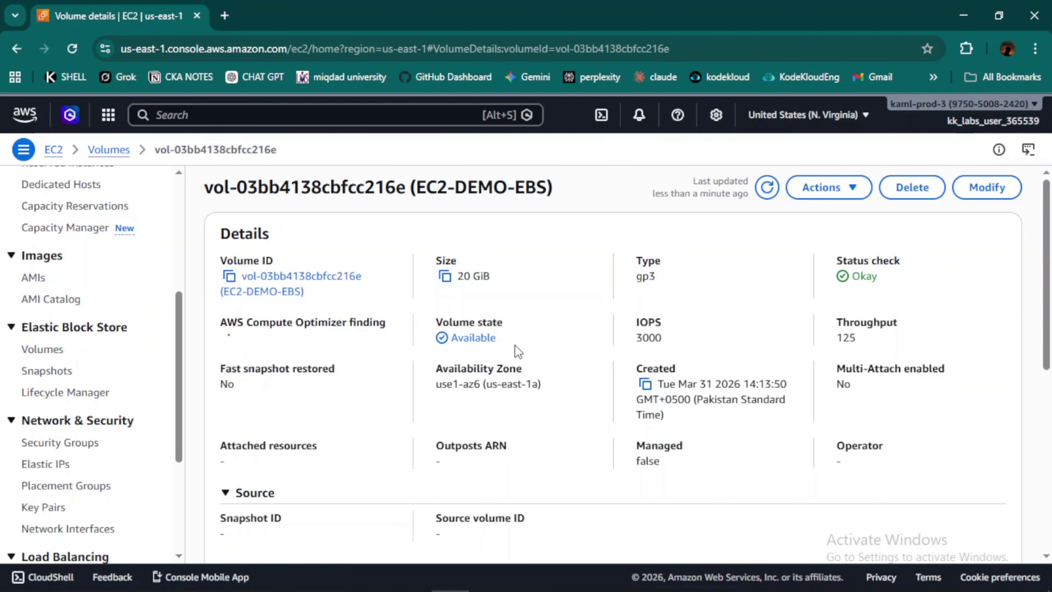
scroll(564, 378, down, 6)
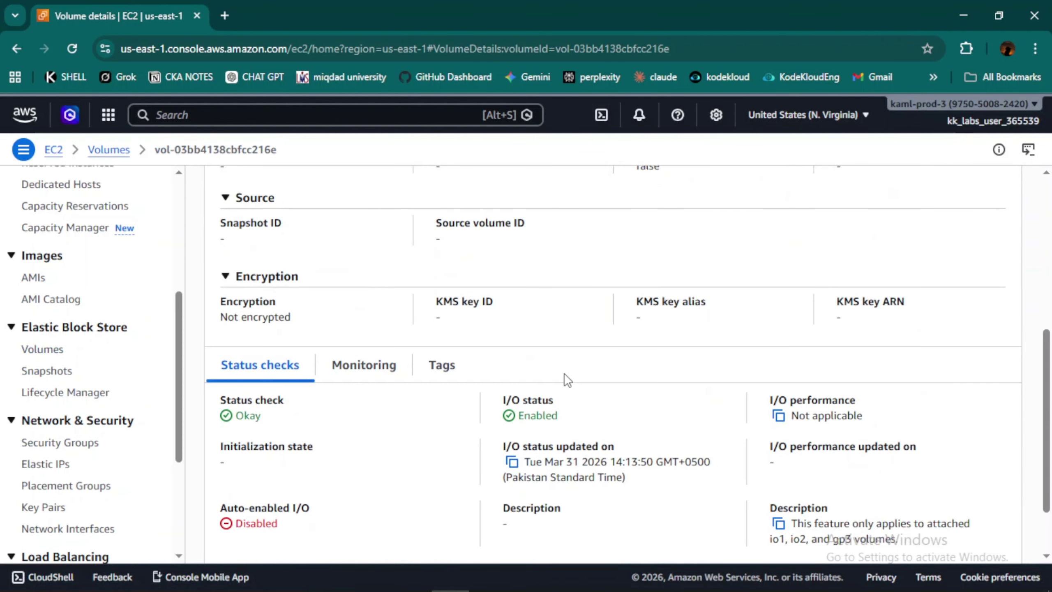
key(alt+Left)
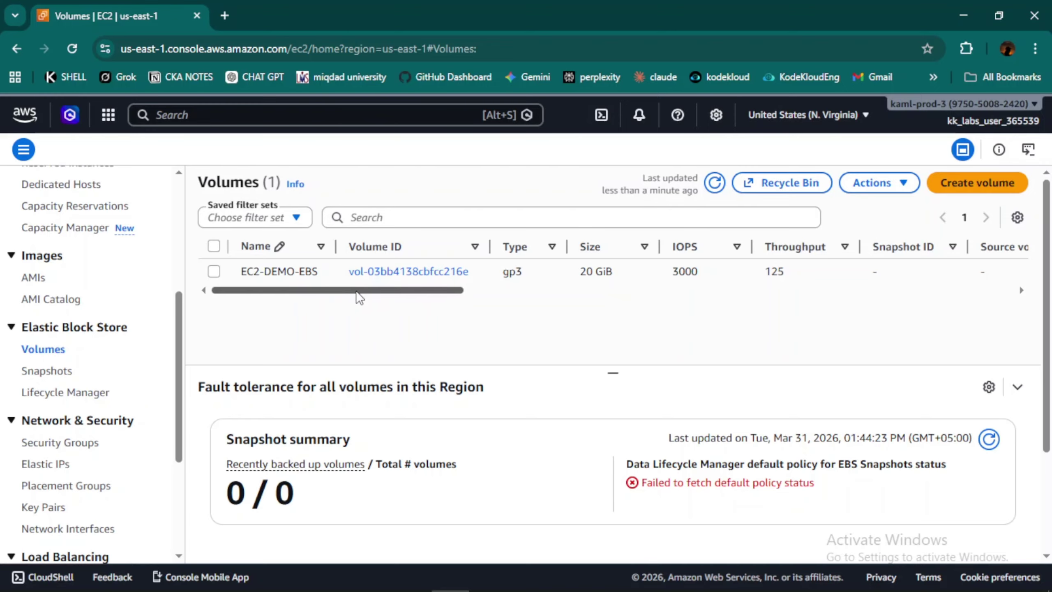
drag(355, 292, 389, 291)
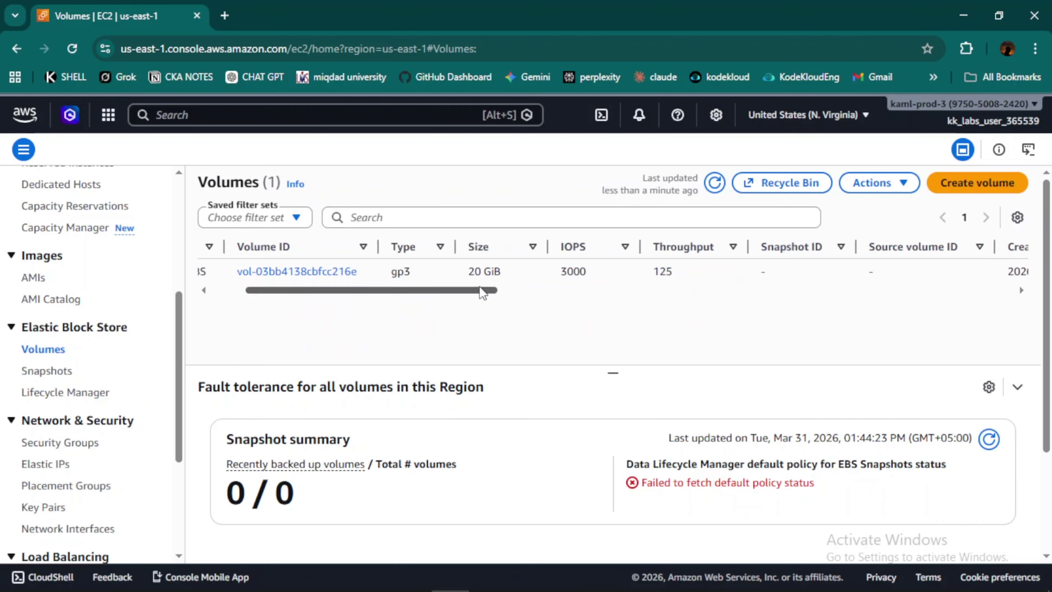
drag(481, 292, 636, 327)
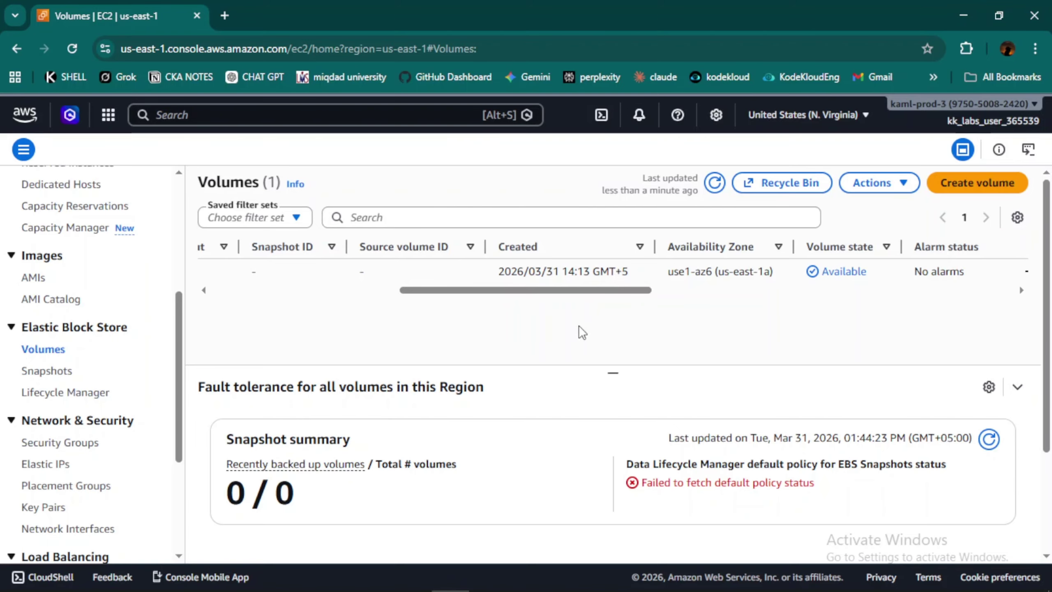
Open the EC2 Instances page in a new browser tab and start launching a new instance
scroll(96, 311, up, 5)
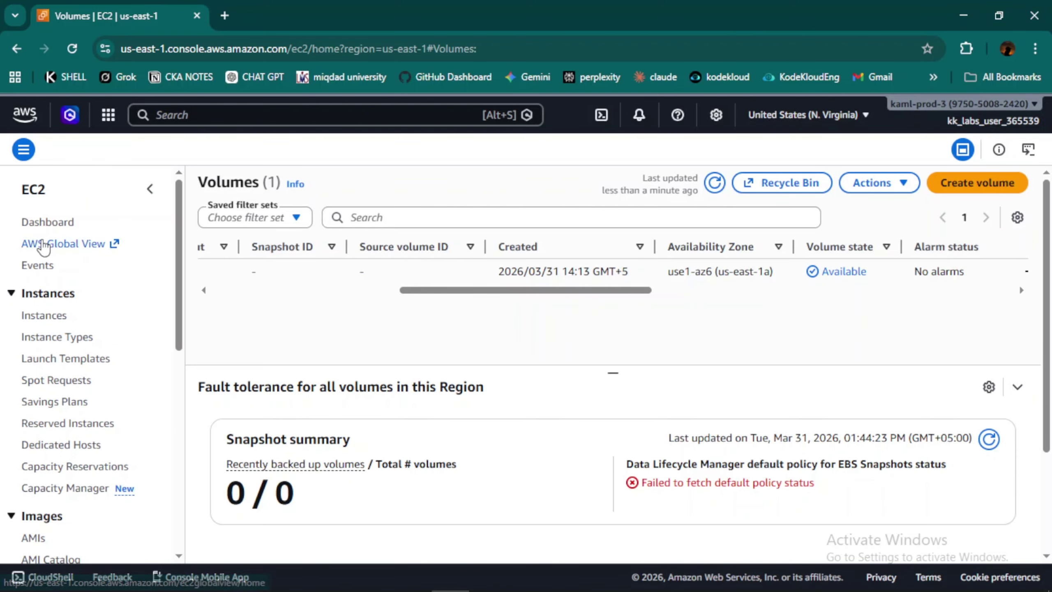
right_click(43, 319)
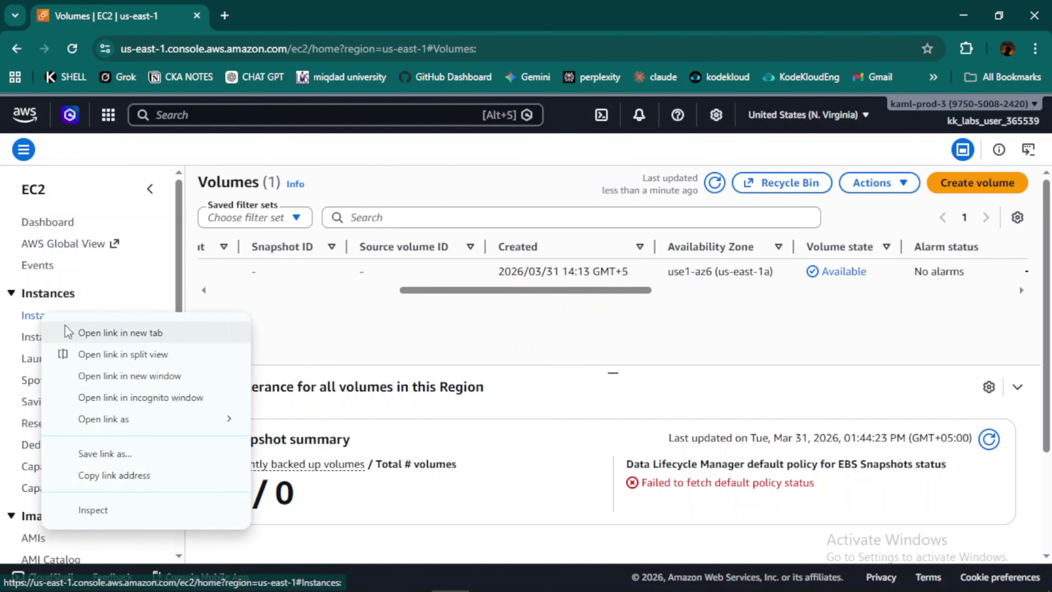
click(87, 334)
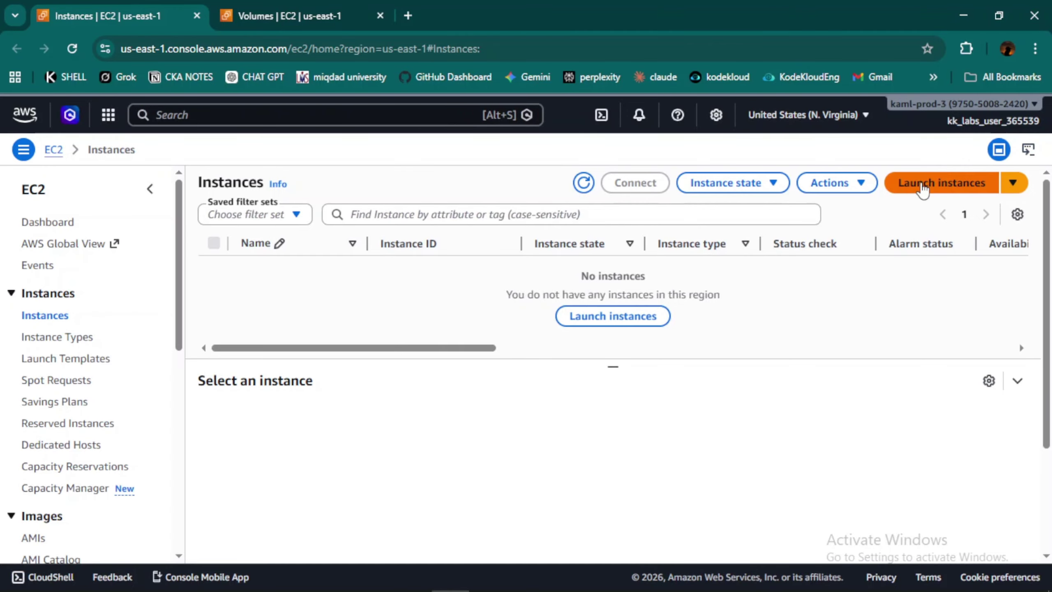
click(919, 186)
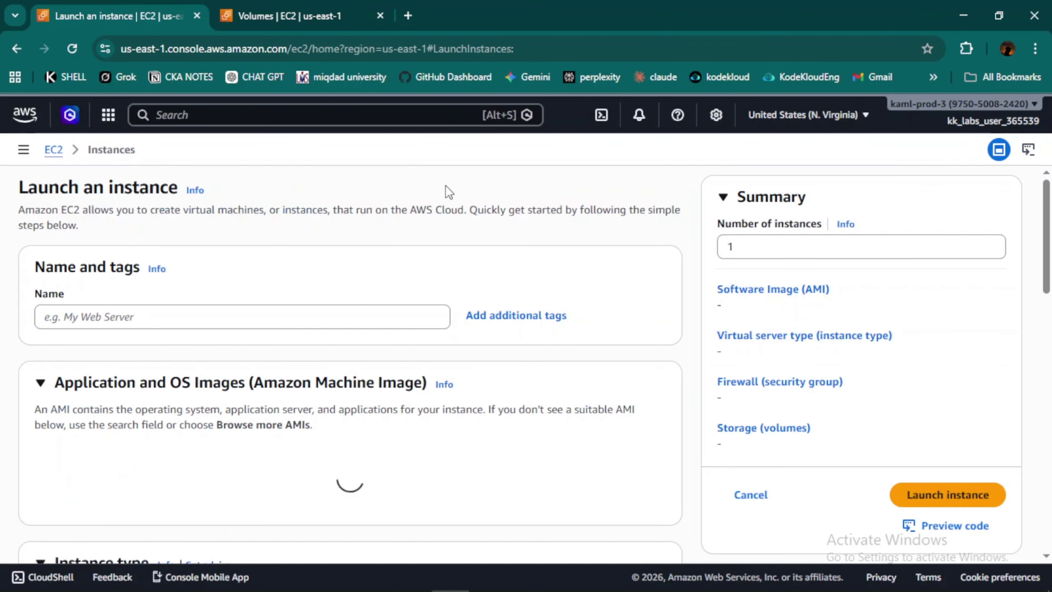
Name the new instance EBS-DEMO-EC2
scroll(263, 314, down, 1)
click(197, 270)
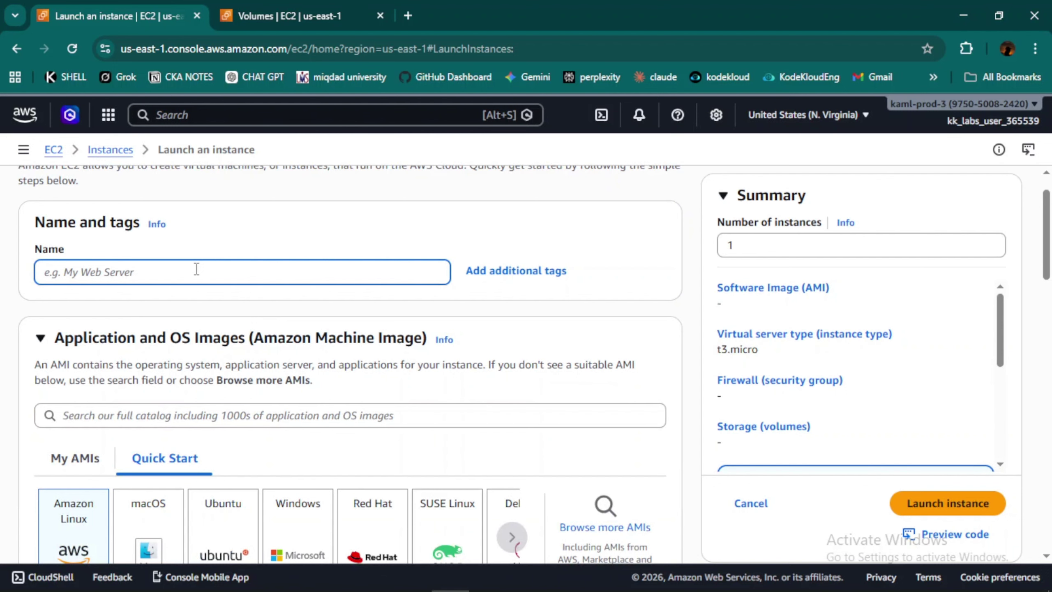
text(EBS-DEMO)
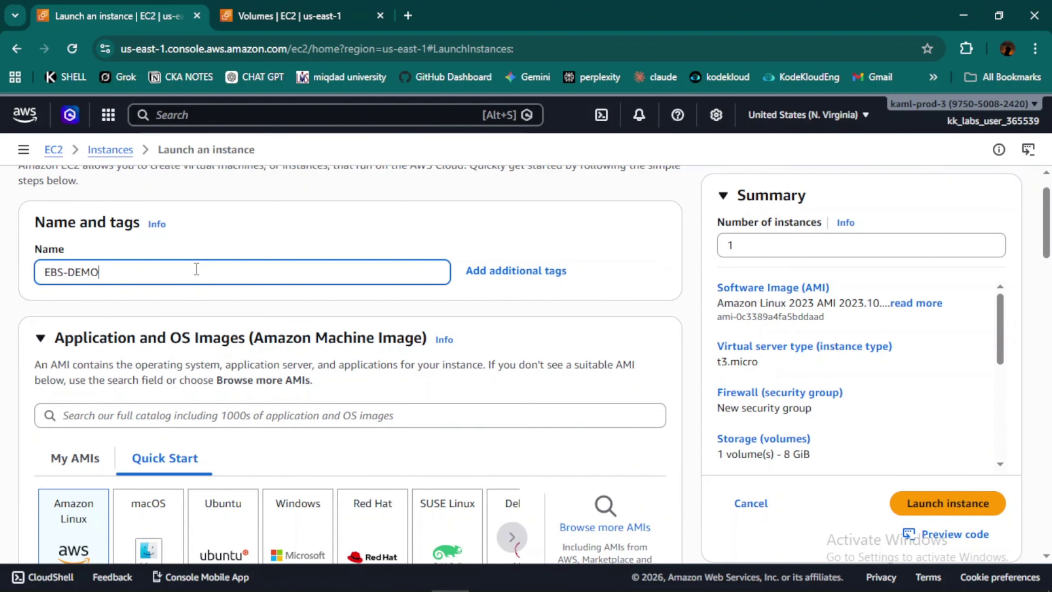
text(-EC2)
Choose Ubuntu as the instance's operating system image from the quick-start images
scroll(197, 270, down, 2)
scroll(202, 263, down, 2)
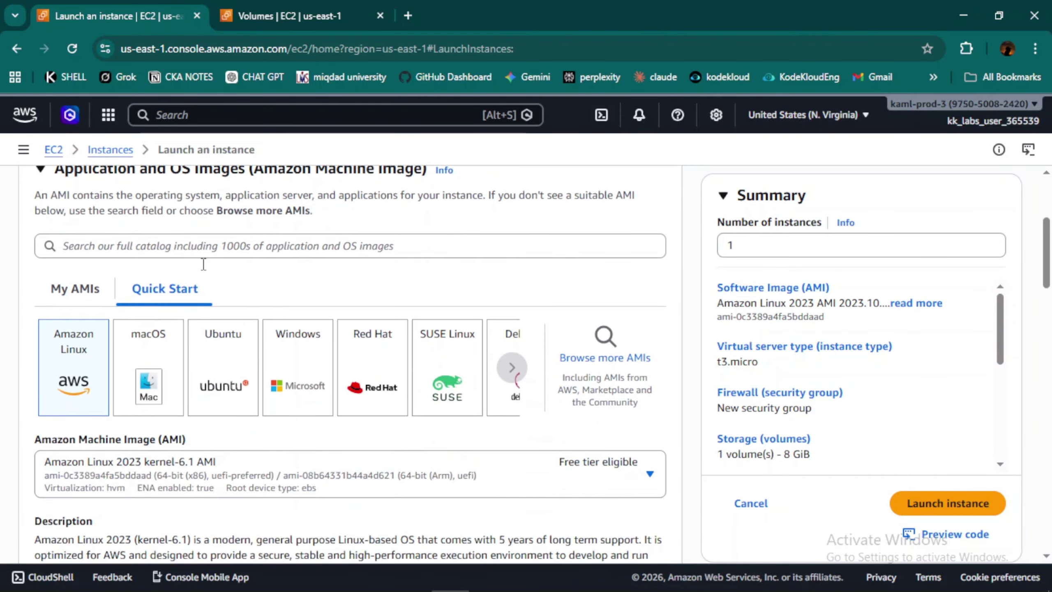
scroll(204, 269, up, 3)
scroll(203, 265, down, 1)
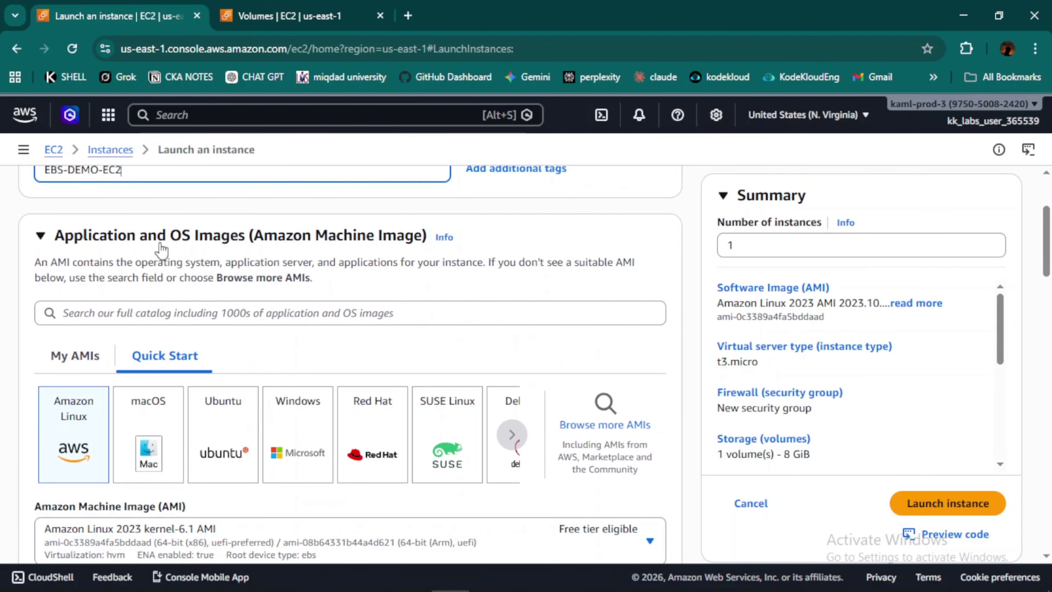
scroll(283, 333, up, 2)
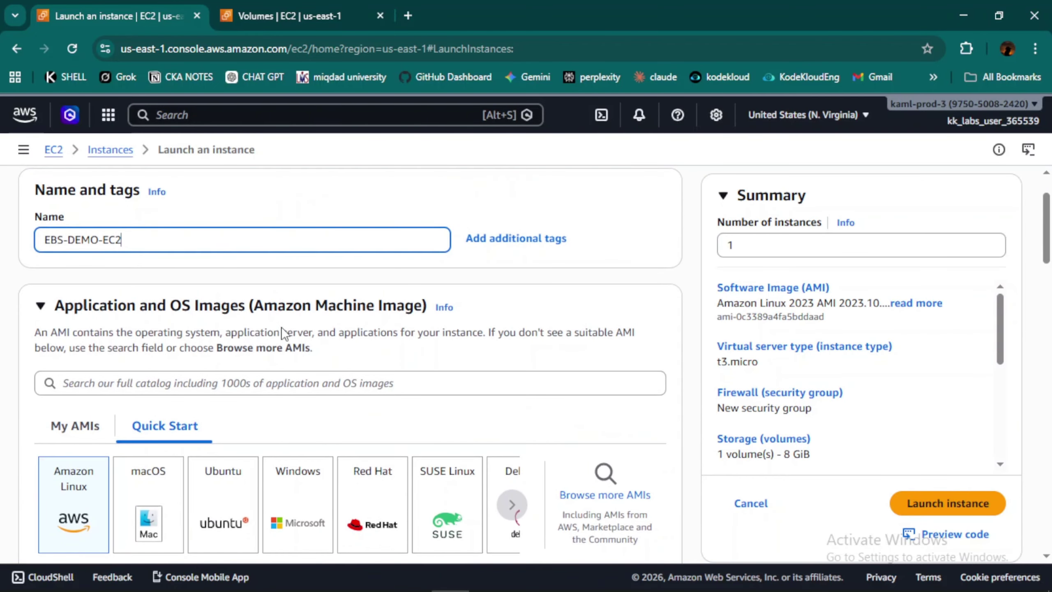
scroll(281, 333, down, 1)
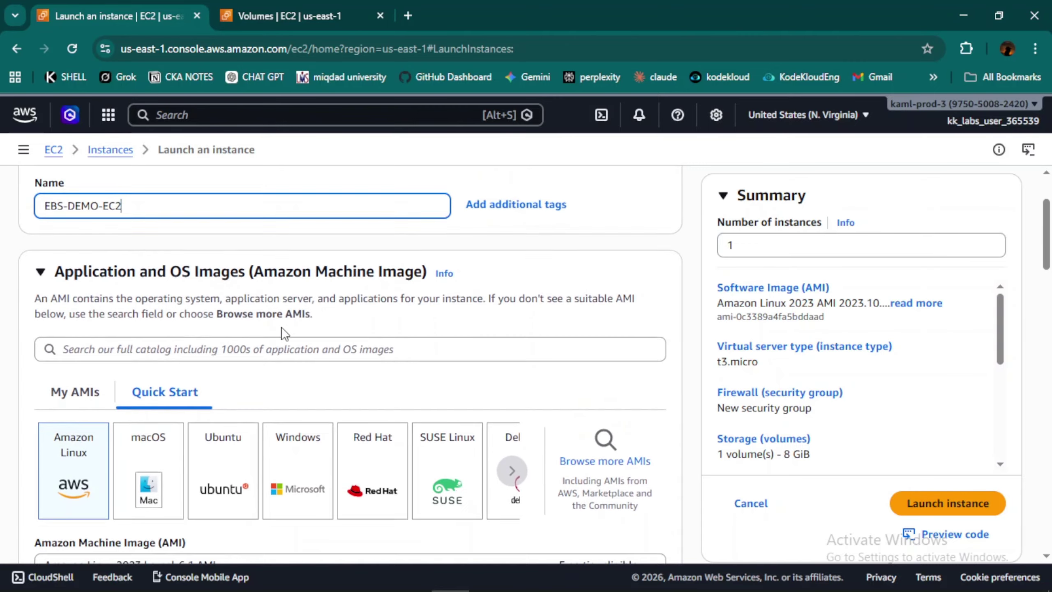
scroll(281, 333, down, 3)
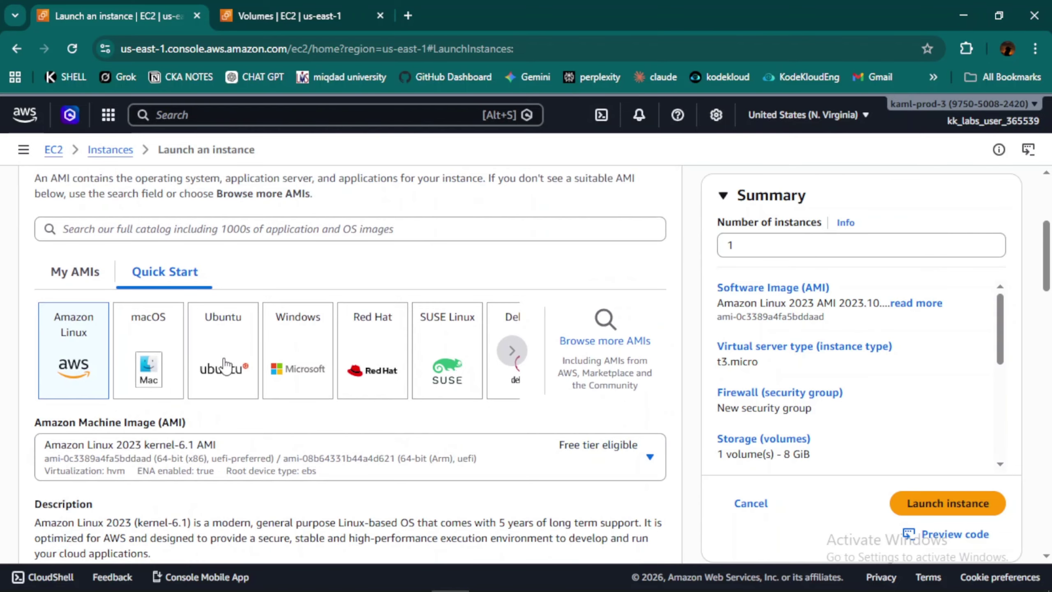
click(220, 374)
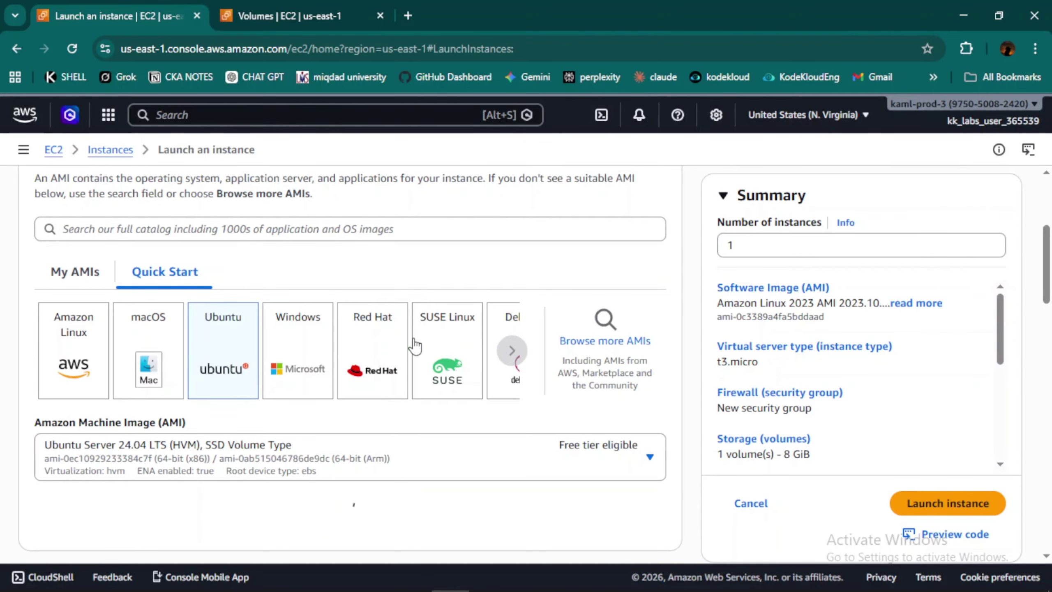
Review the Ubuntu image's description and architecture, the instance name, and the instance type and key pair settings of the launch form
scroll(413, 345, down, 6)
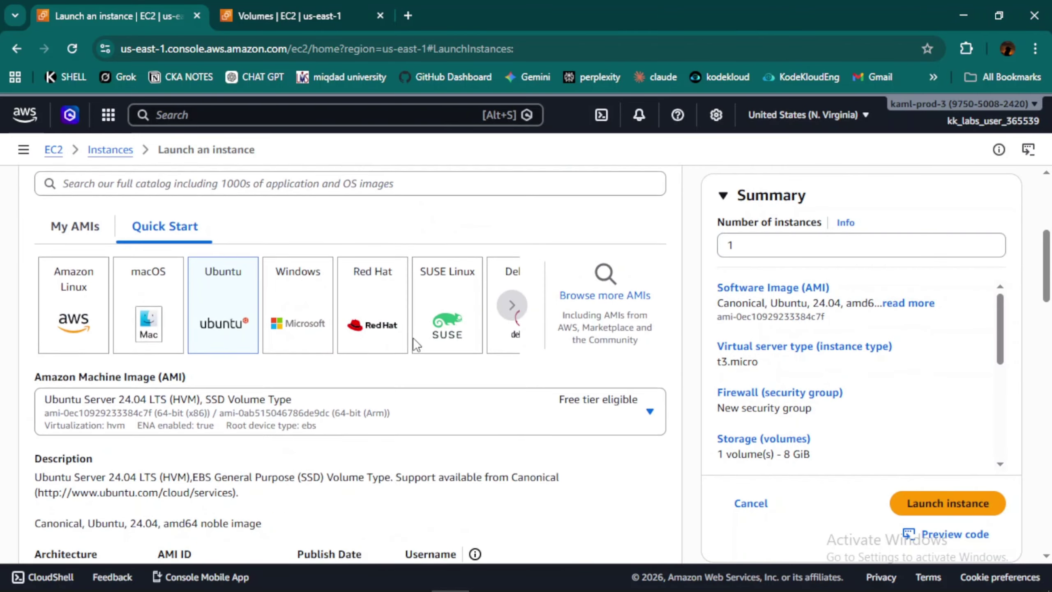
scroll(339, 333, up, 2)
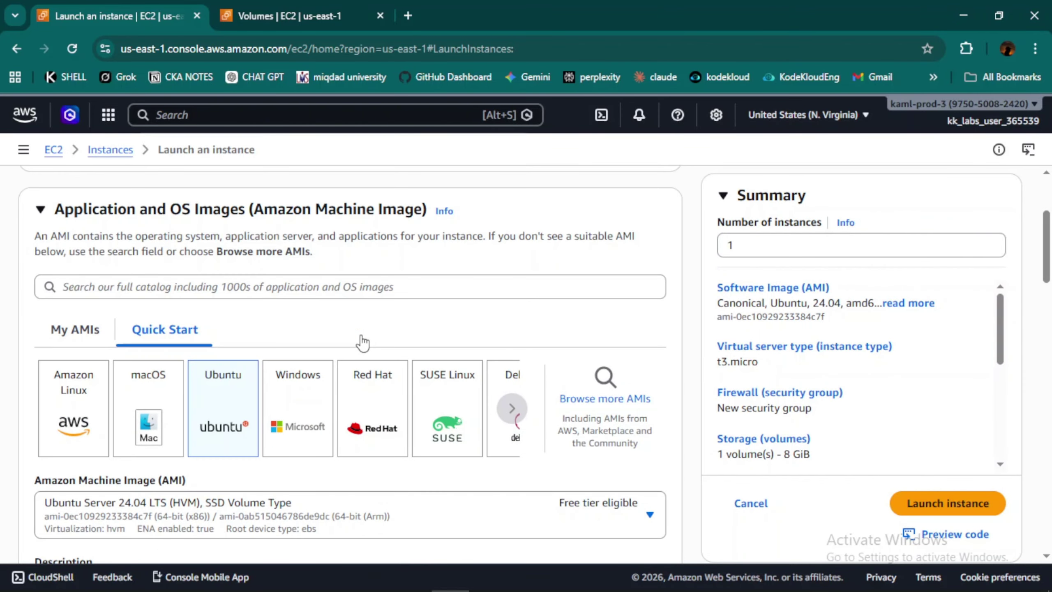
scroll(363, 343, down, 1)
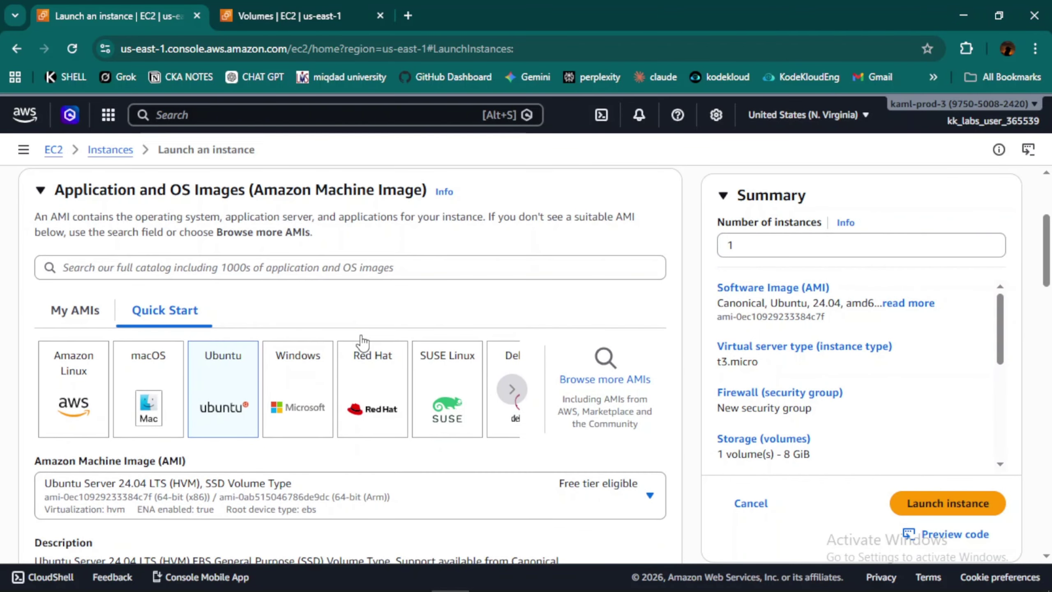
scroll(363, 341, down, 2)
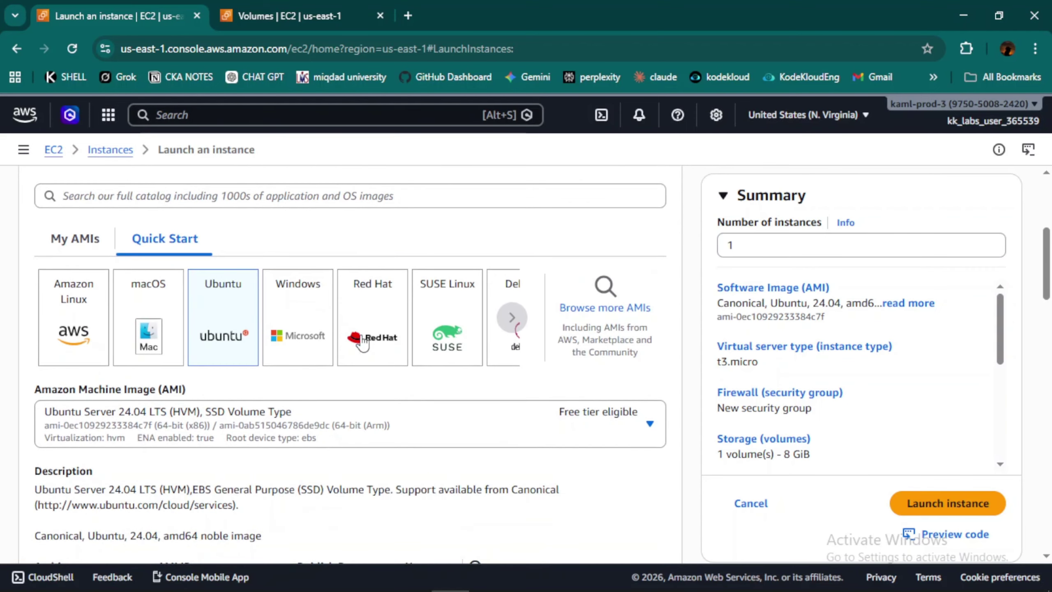
scroll(359, 340, down, 4)
scroll(360, 342, up, 3)
scroll(362, 342, up, 5)
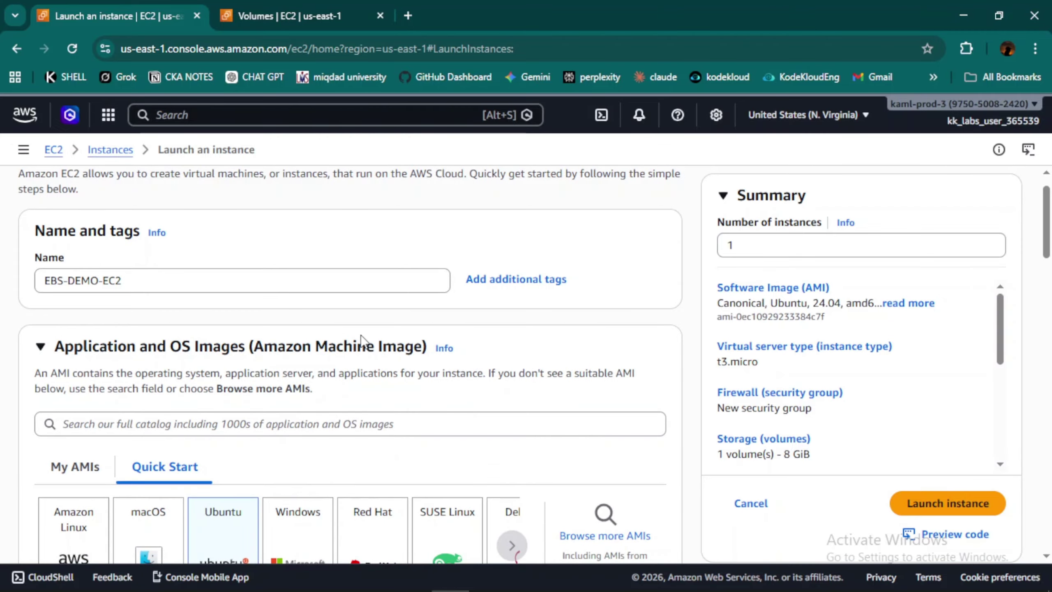
scroll(362, 341, down, 2)
scroll(364, 342, down, 5)
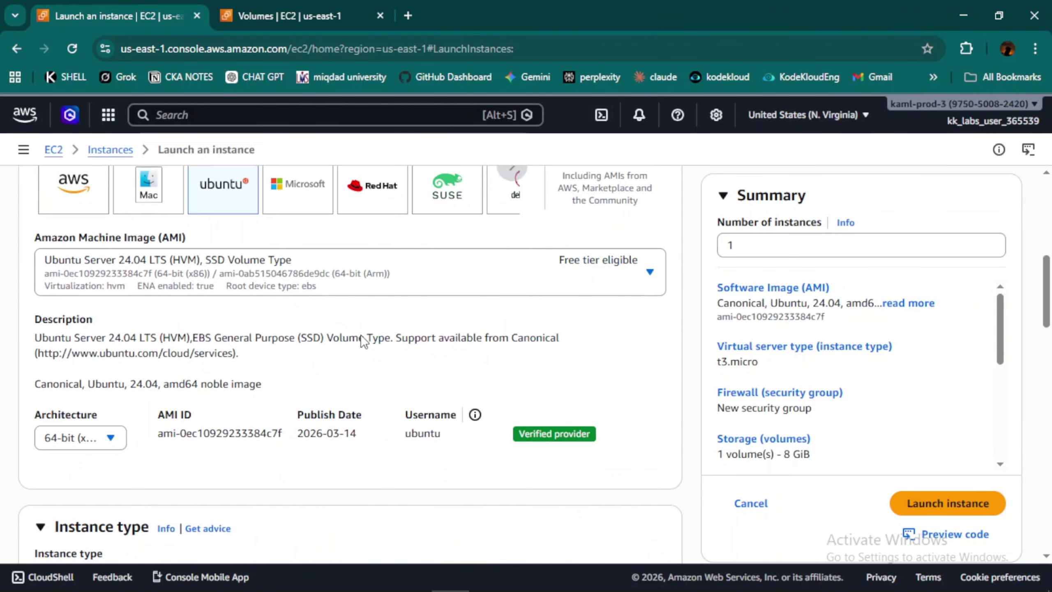
scroll(364, 342, down, 4)
scroll(163, 386, up, 10)
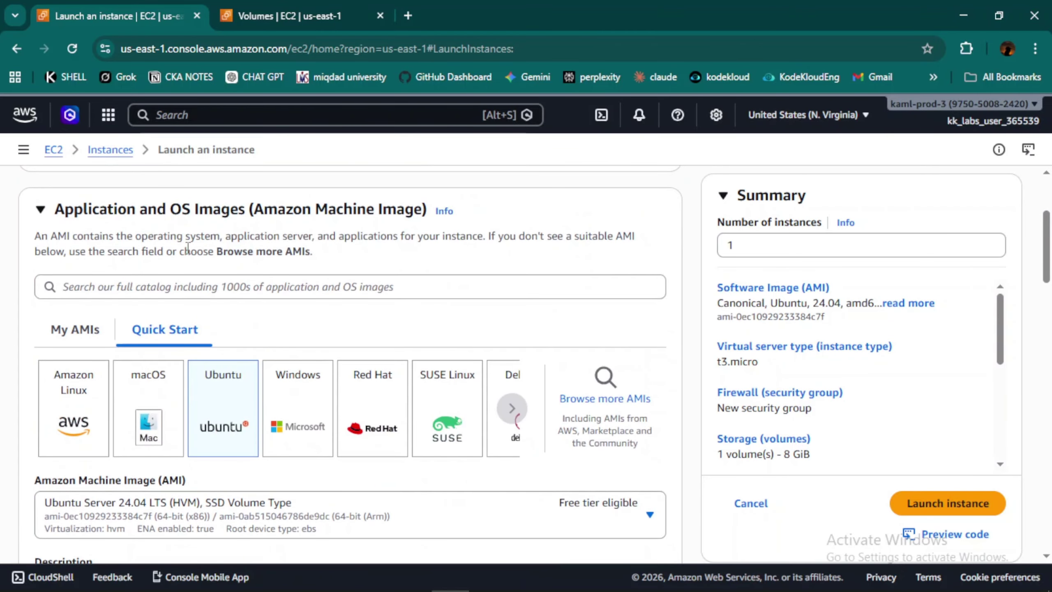
scroll(135, 411, down, 10)
scroll(135, 411, down, 3)
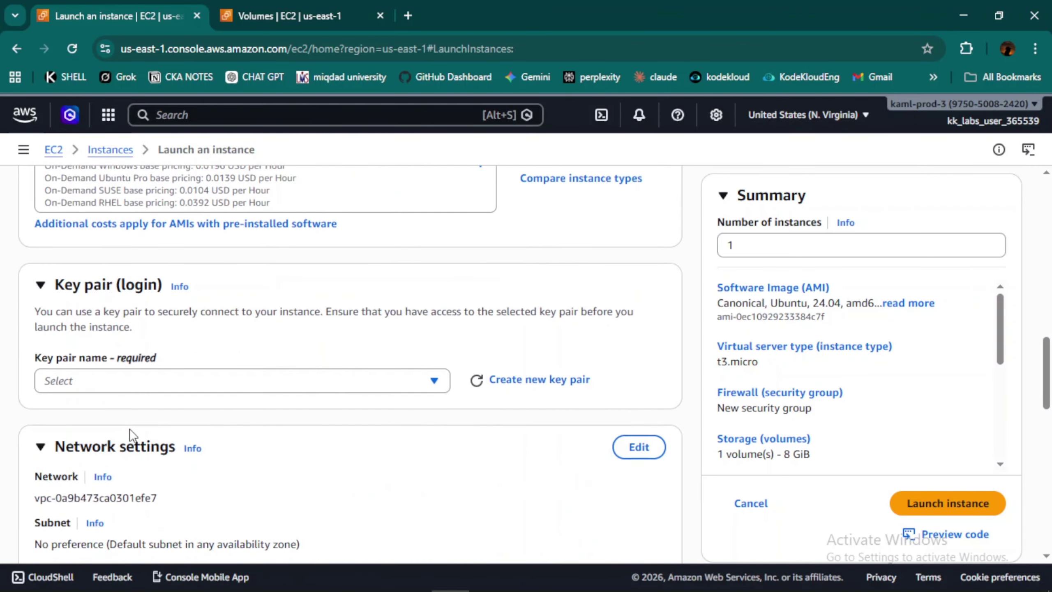
scroll(135, 340, up, 9)
scroll(136, 340, up, 5)
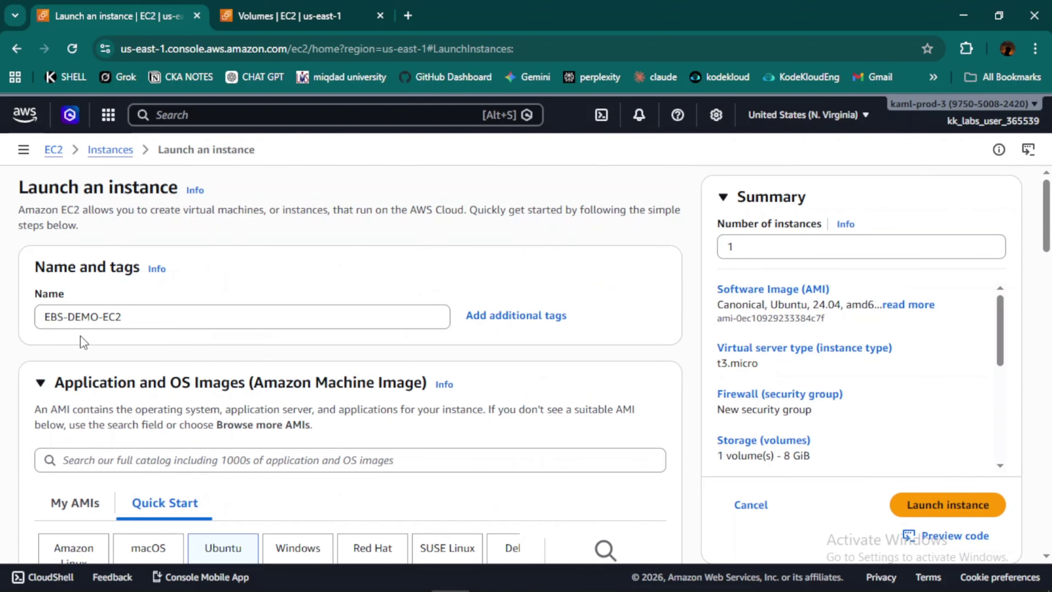
scroll(226, 274, down, 5)
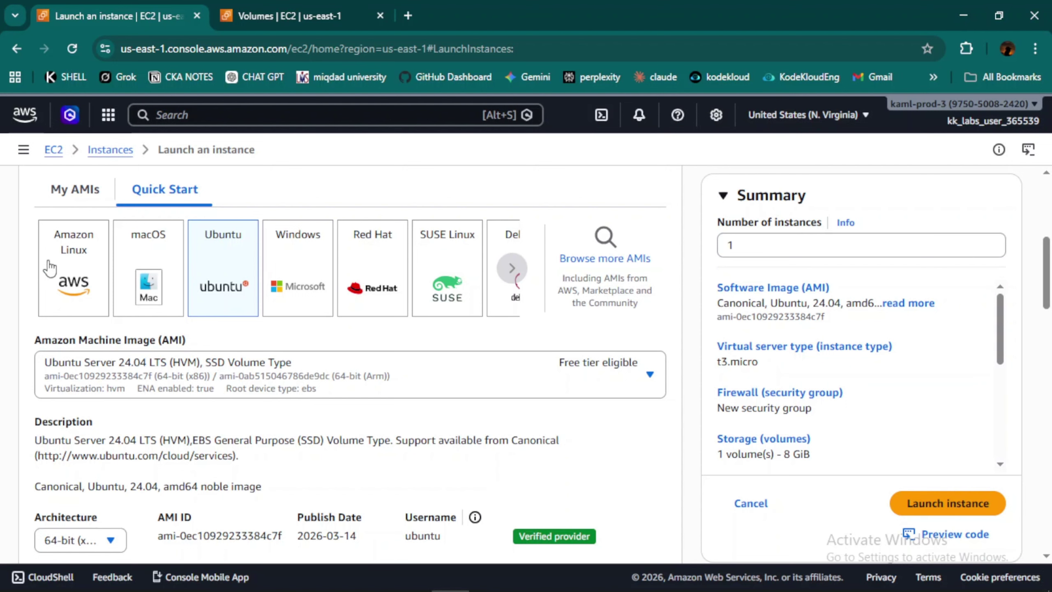
scroll(220, 283, down, 1)
scroll(221, 283, down, 1)
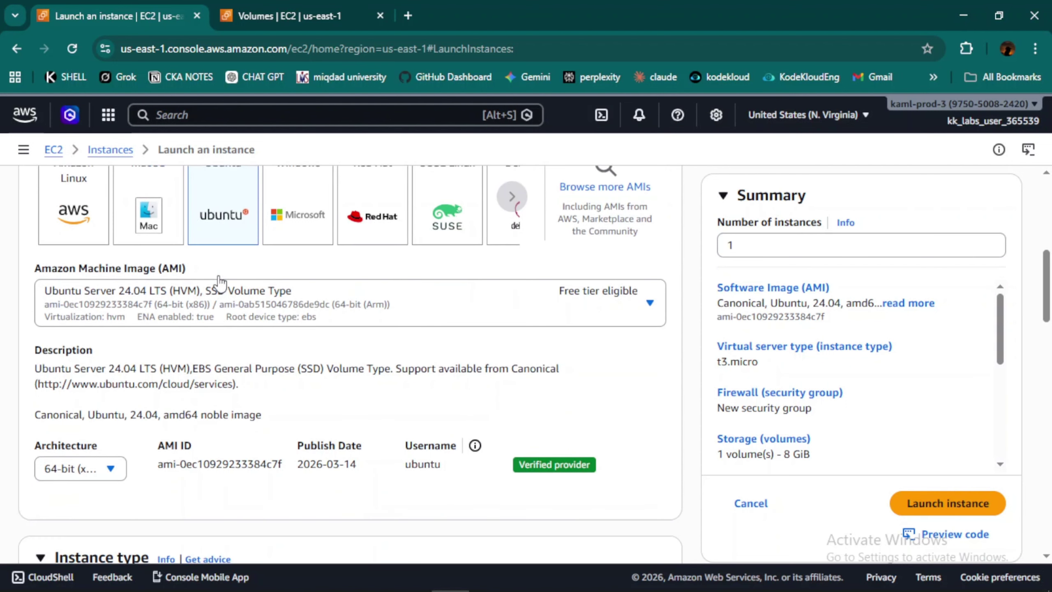
scroll(319, 275, down, 5)
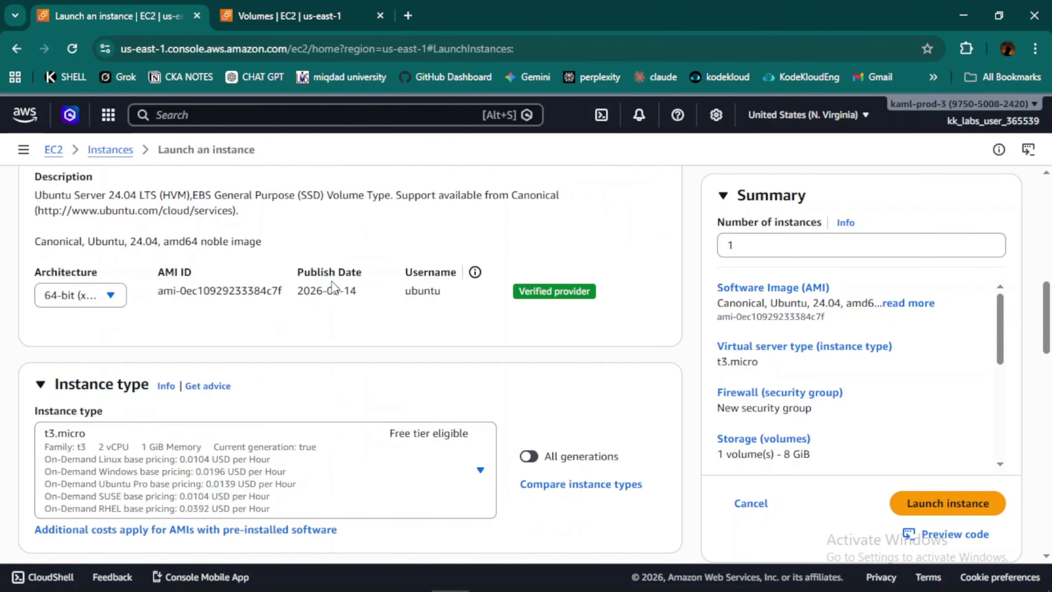
scroll(332, 281, down, 2)
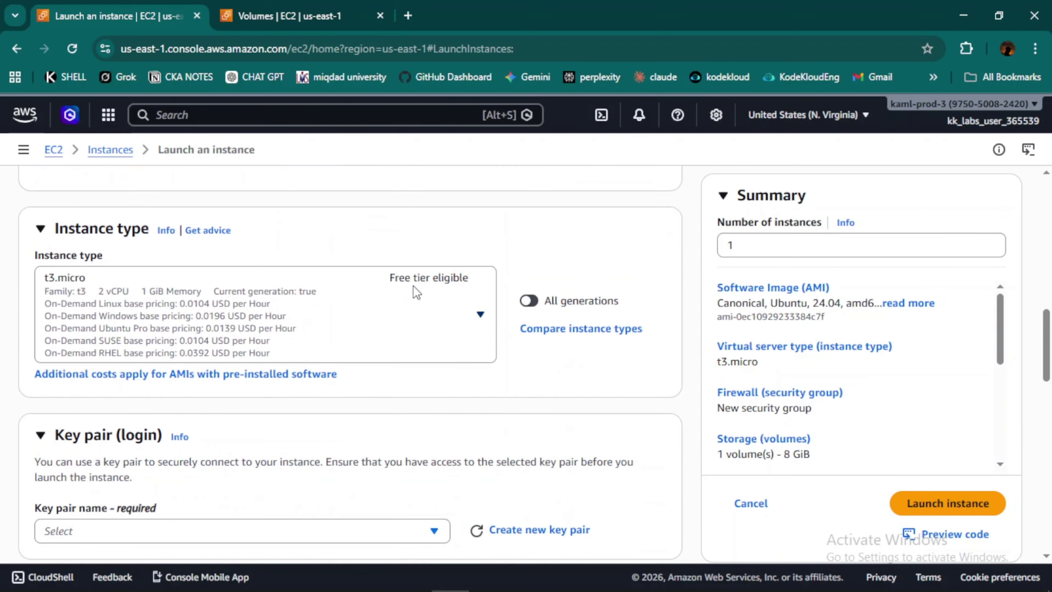
scroll(414, 287, down, 1)
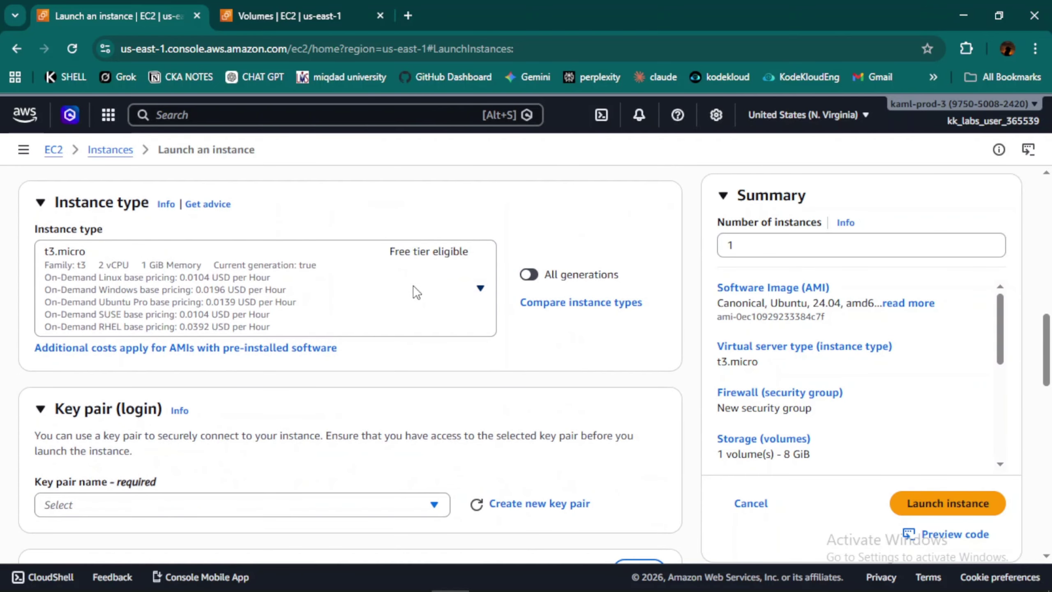
Set the key pair option to Proceed without a key pair (Not recommended)
scroll(413, 286, down, 1)
scroll(412, 285, down, 5)
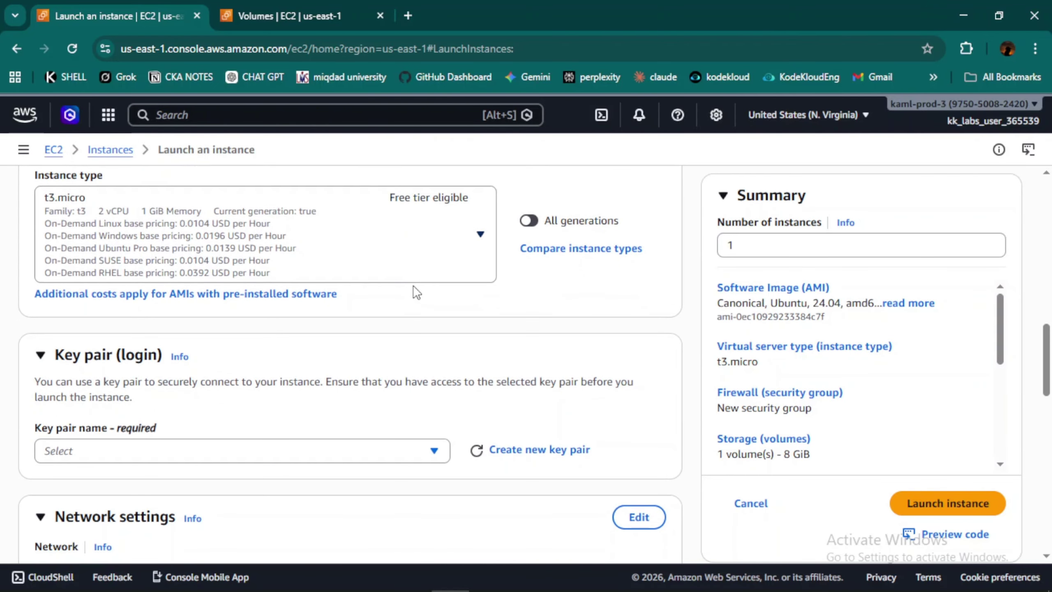
scroll(304, 287, up, 2)
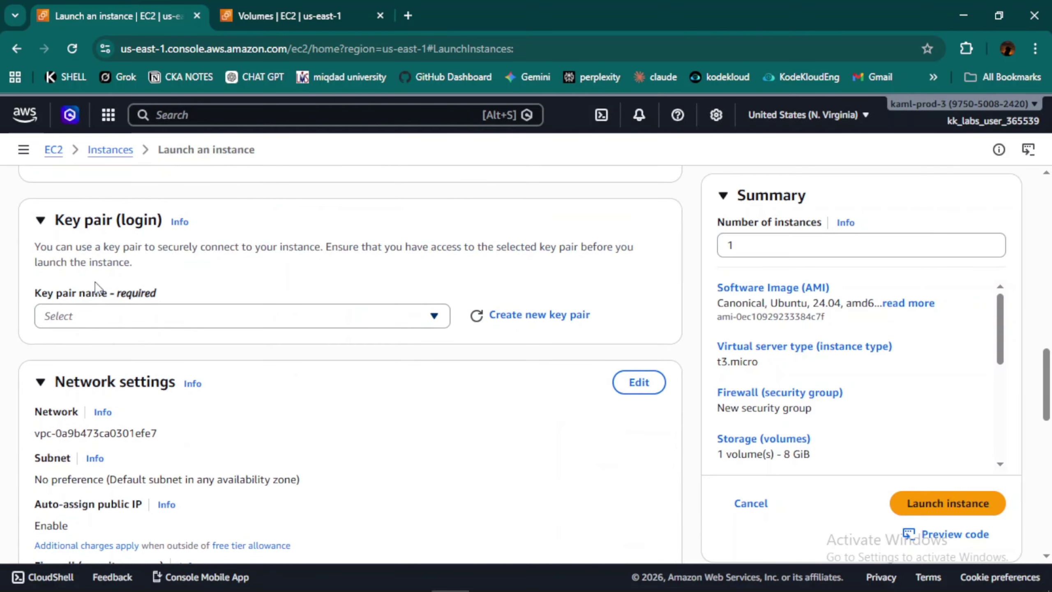
click(158, 318)
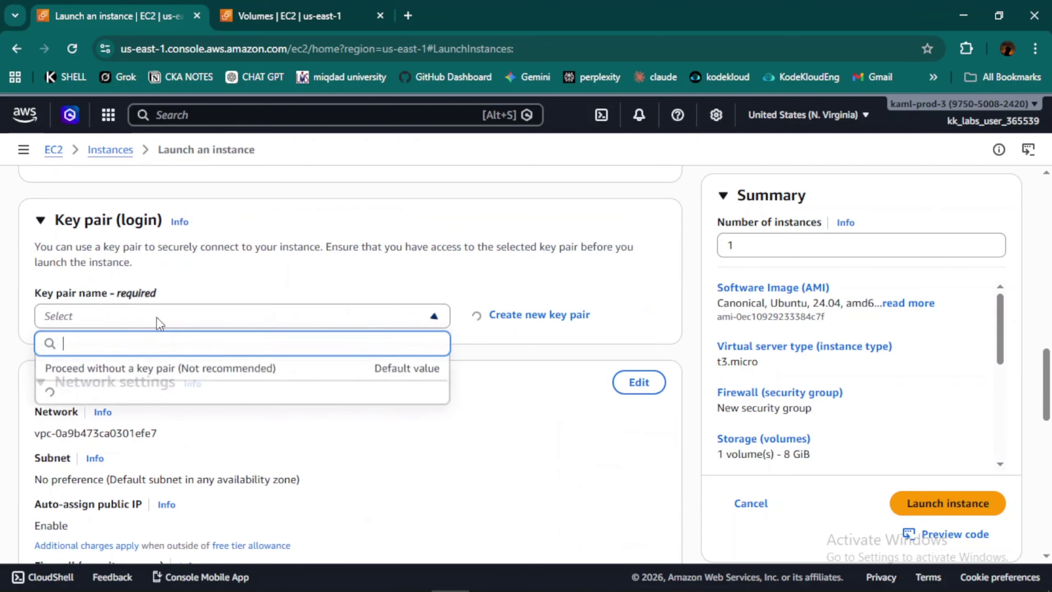
click(126, 368)
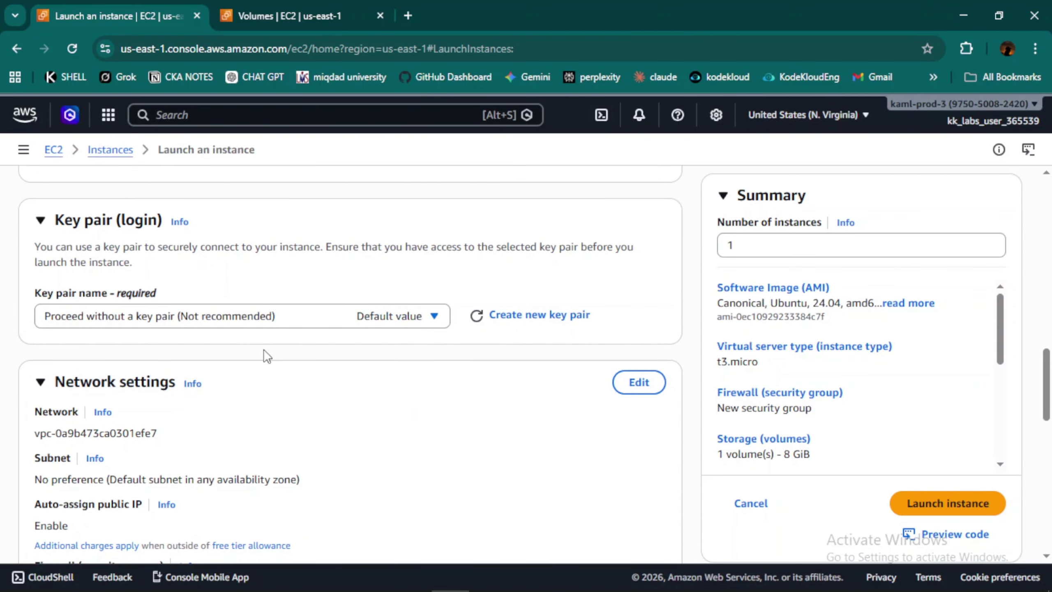
Switch to the Volumes browser tab and check the EC2-DEMO-EBS volume's Availability Zone
scroll(265, 354, down, 2)
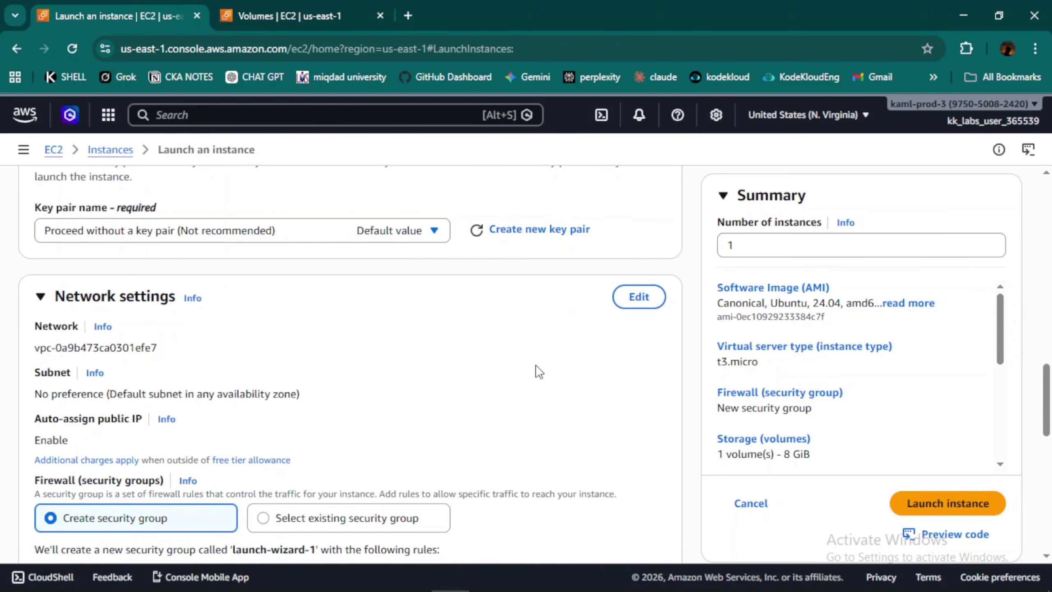
click(327, 17)
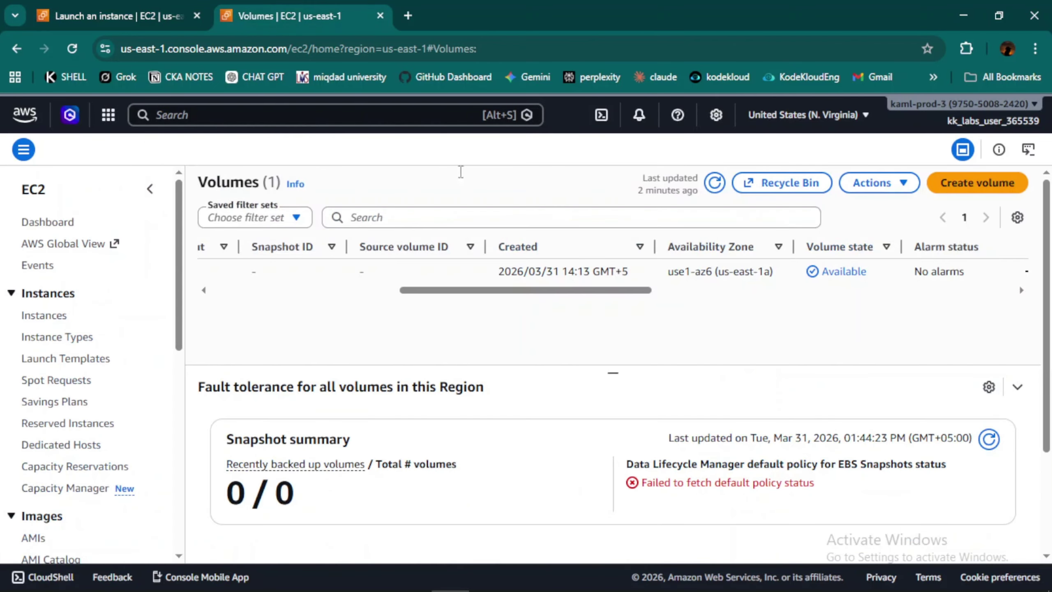
drag(552, 294, 629, 310)
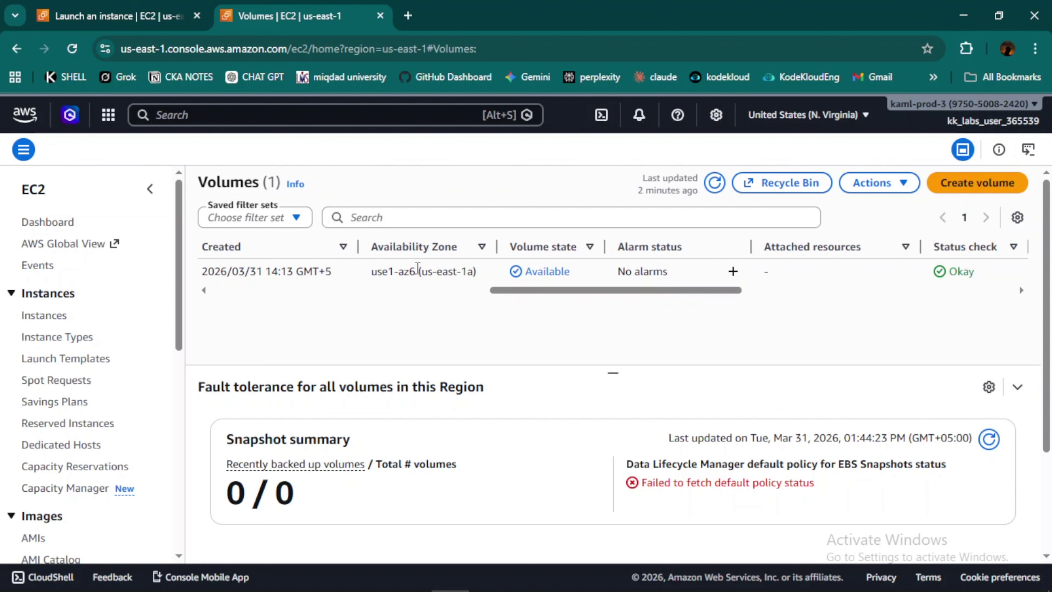
drag(421, 274, 481, 293)
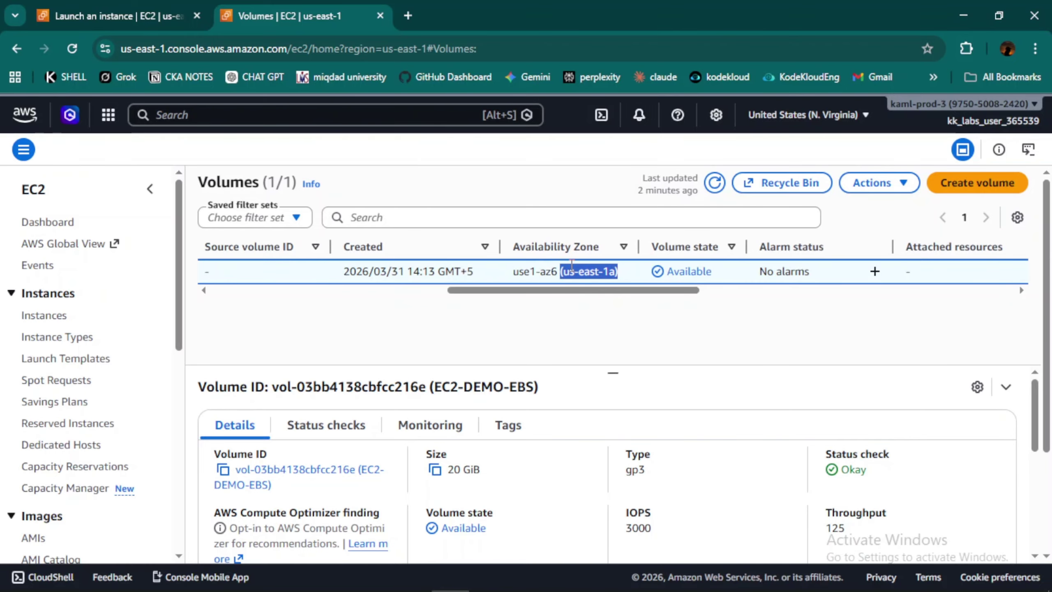
Edit the instance's network settings to use the subnet in us-east-1a, checking it against the EC2-DEMO-EBS volume's Availability Zone
click(141, 16)
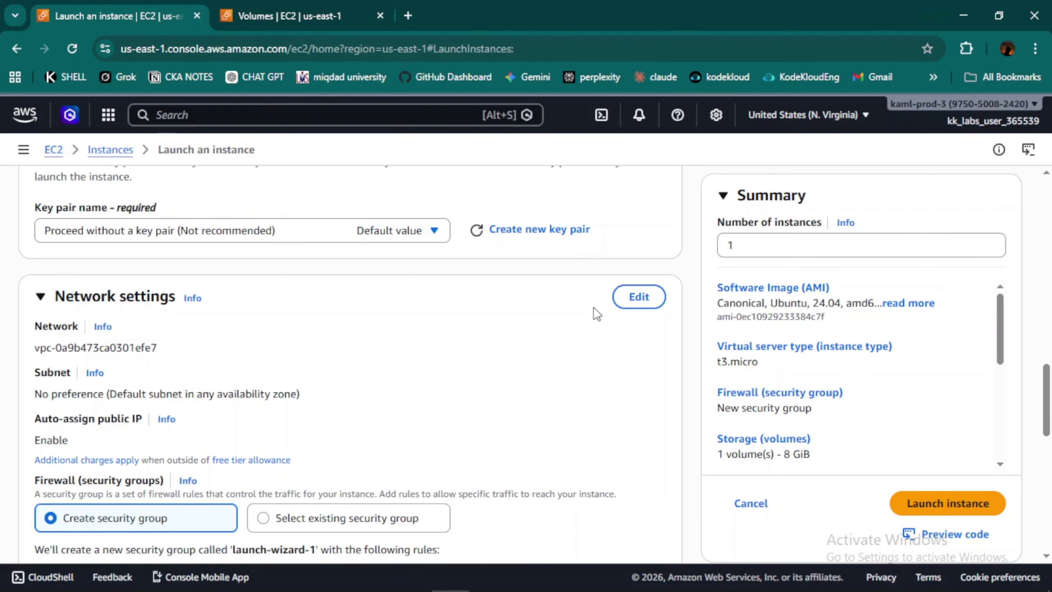
click(654, 304)
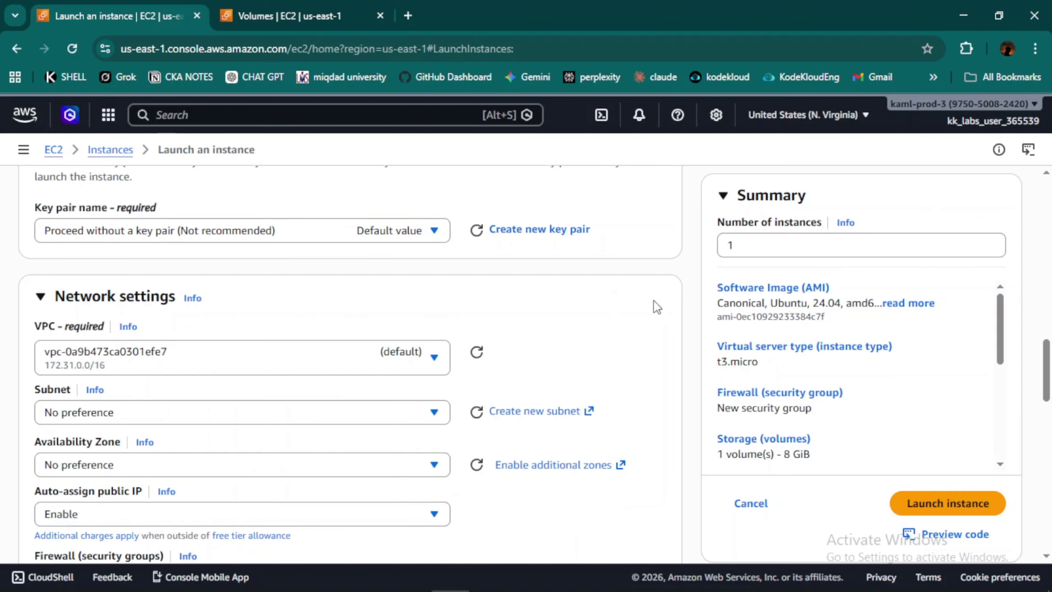
scroll(361, 304, down, 1)
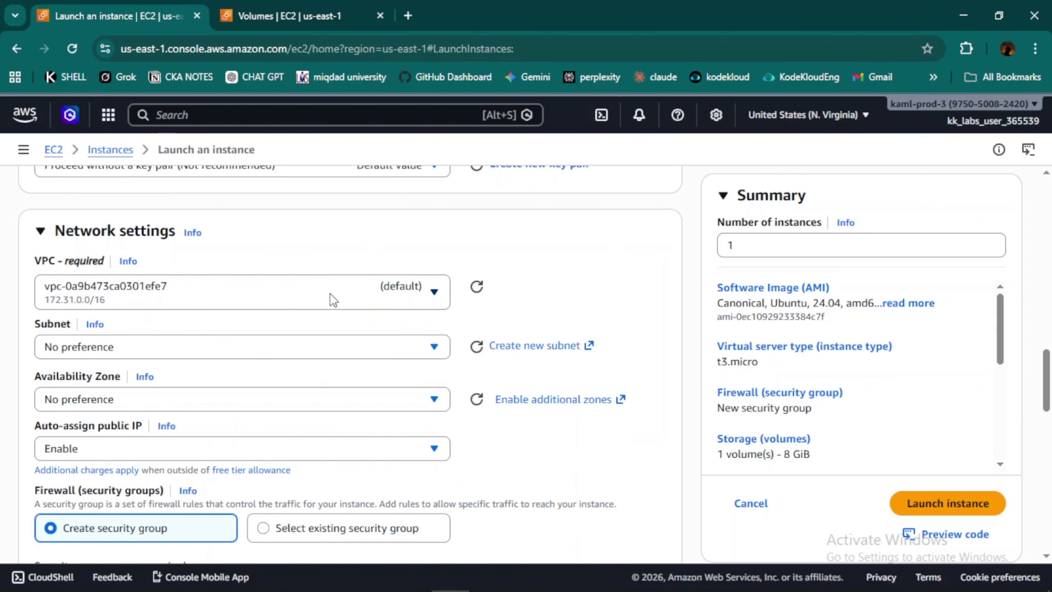
scroll(330, 292, down, 1)
click(226, 298)
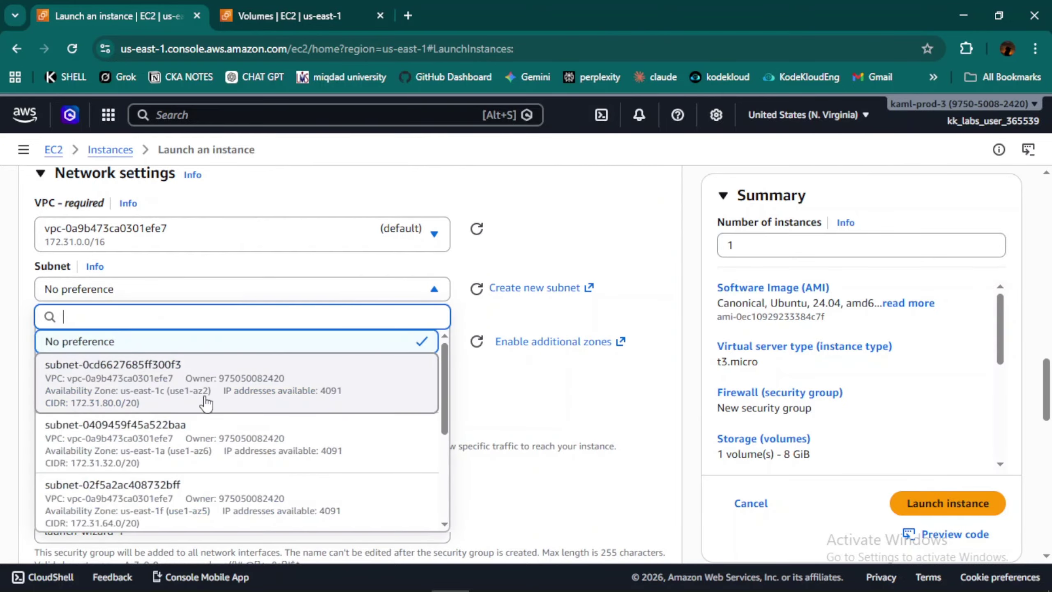
scroll(204, 399, down, 1)
text(1a)
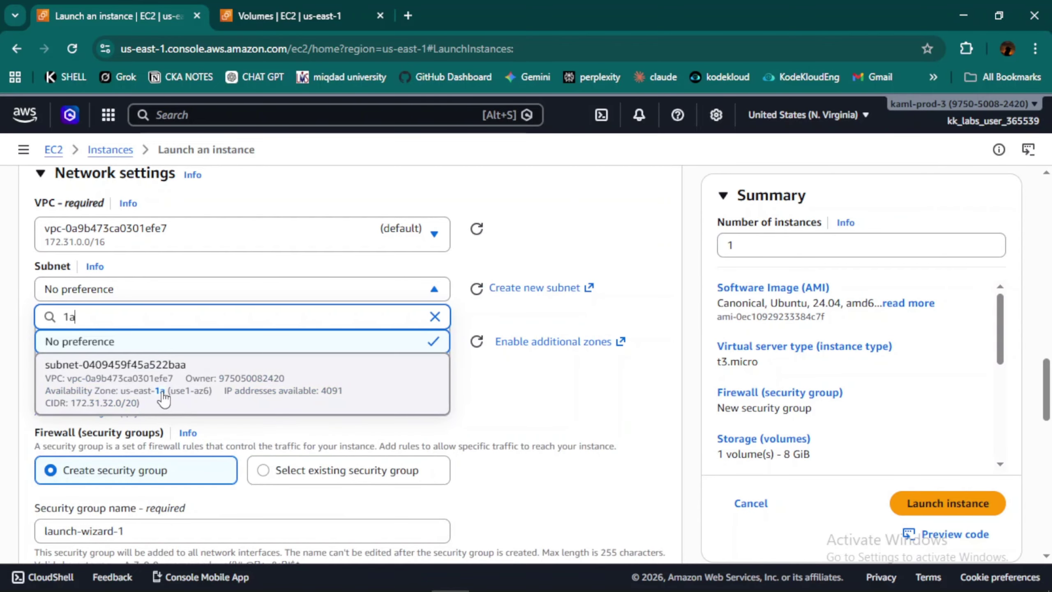
click(161, 391)
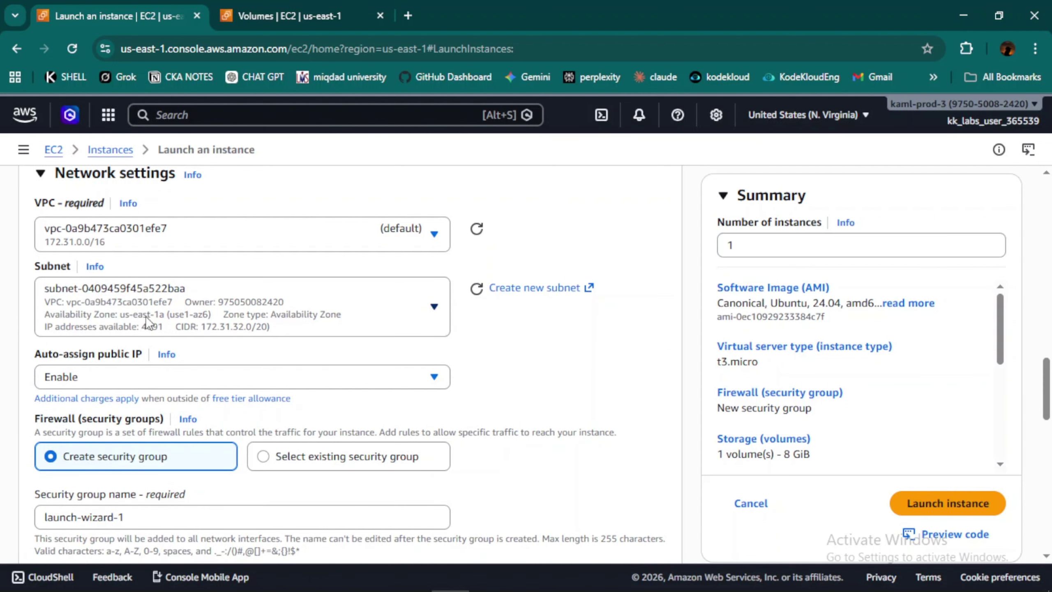
click(290, 15)
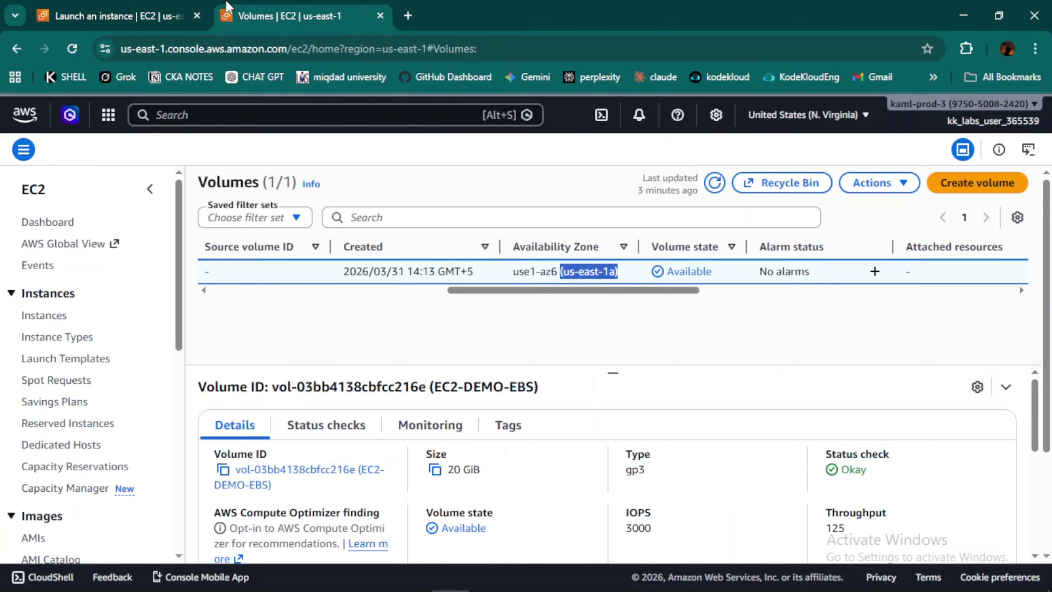
click(147, 9)
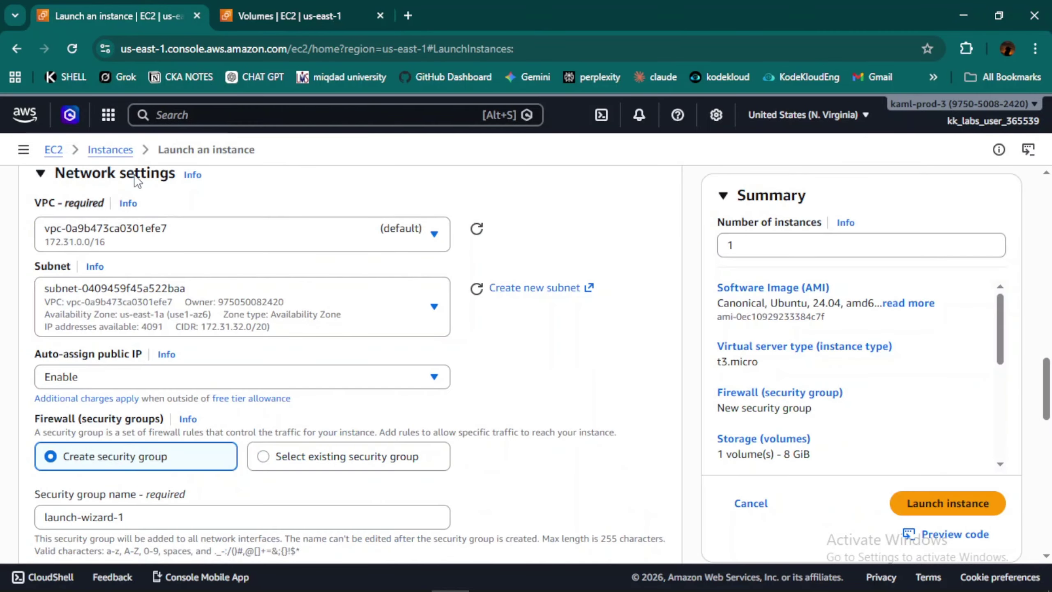
Choose Enable for the instance's Auto-assign public IP setting
scroll(148, 292, down, 1)
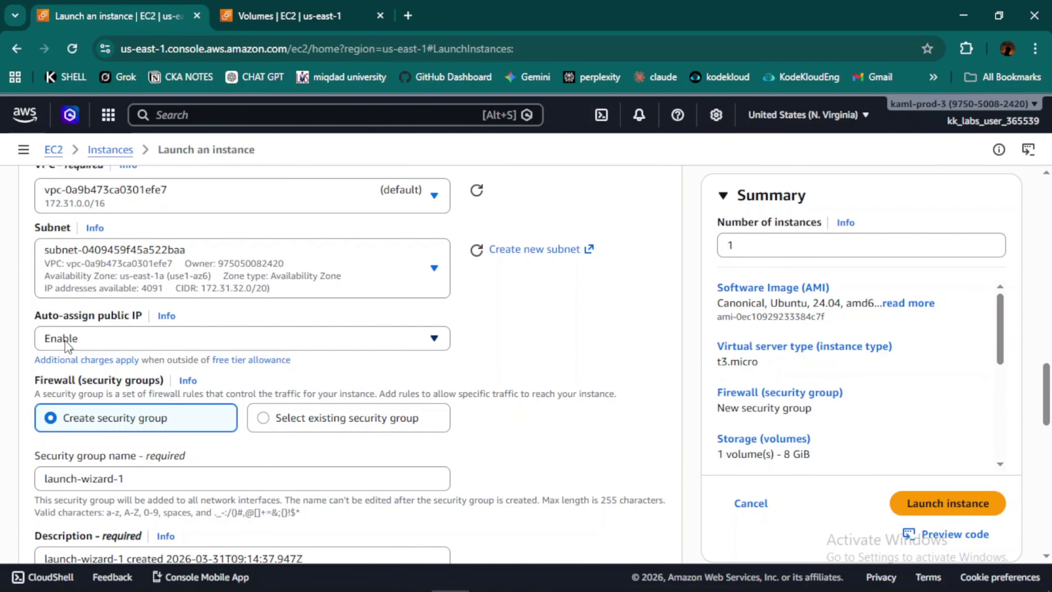
click(115, 338)
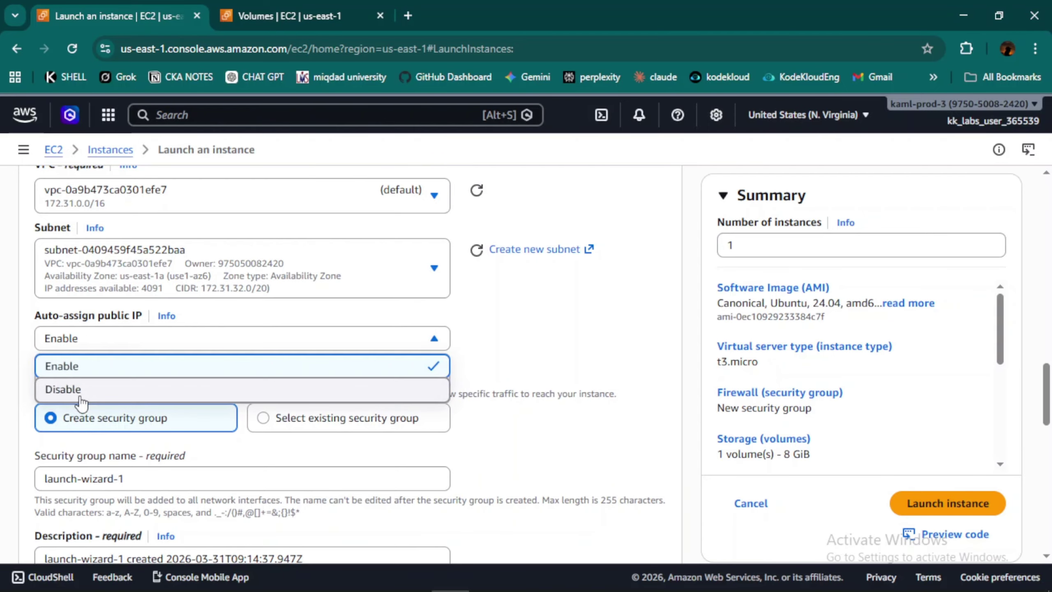
click(73, 364)
Name the new security group ebs-demo-sg
scroll(280, 312, down, 3)
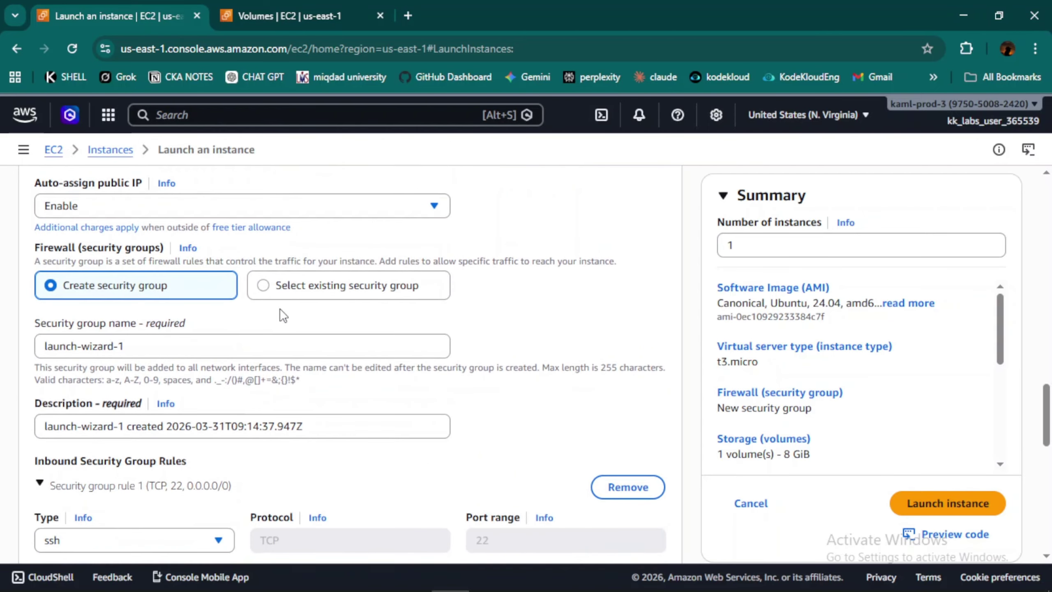
click(158, 344)
key(ctrl+a)
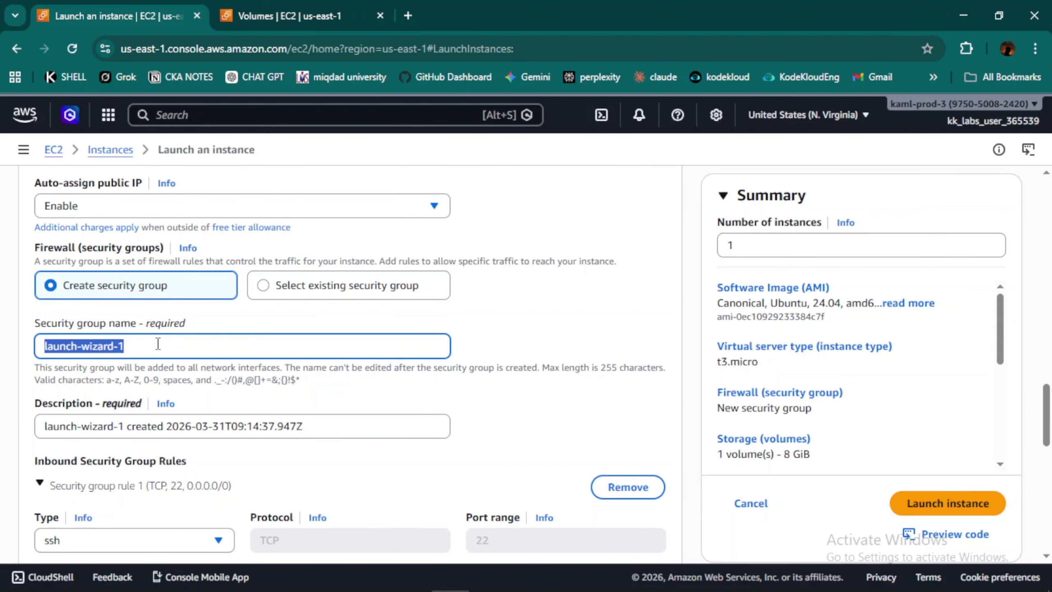
key(BackSpace)
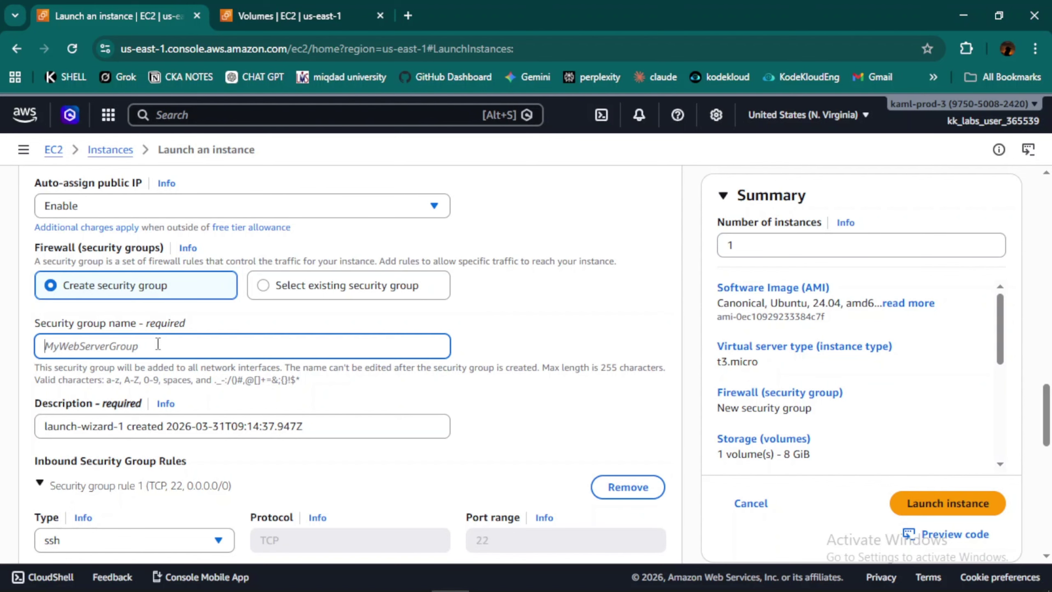
text(ebs)
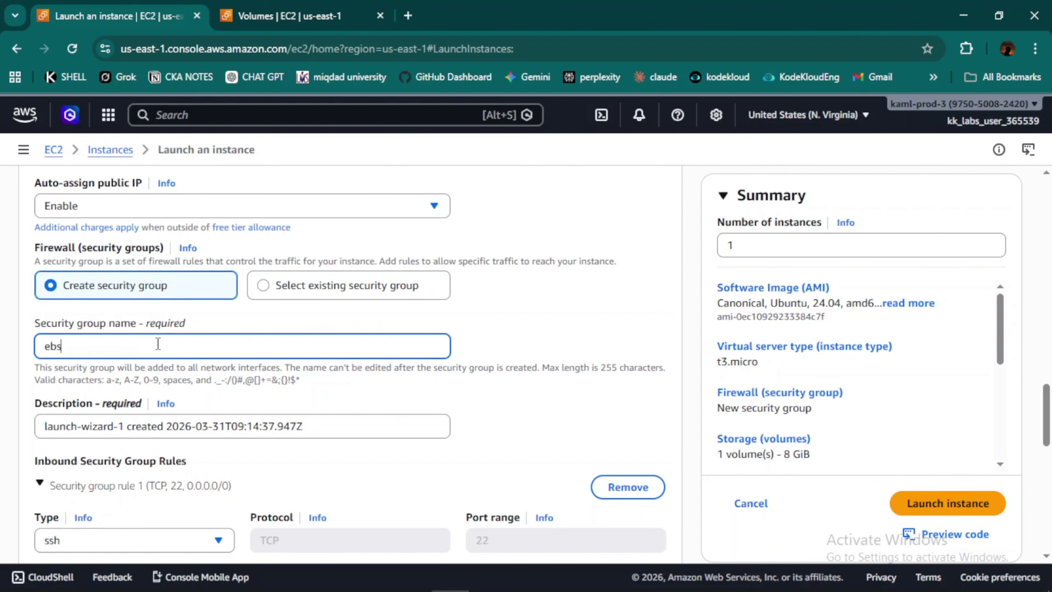
text(-demo-sg)
Replace the security group's description with "allow ssh"
scroll(238, 357, down, 1)
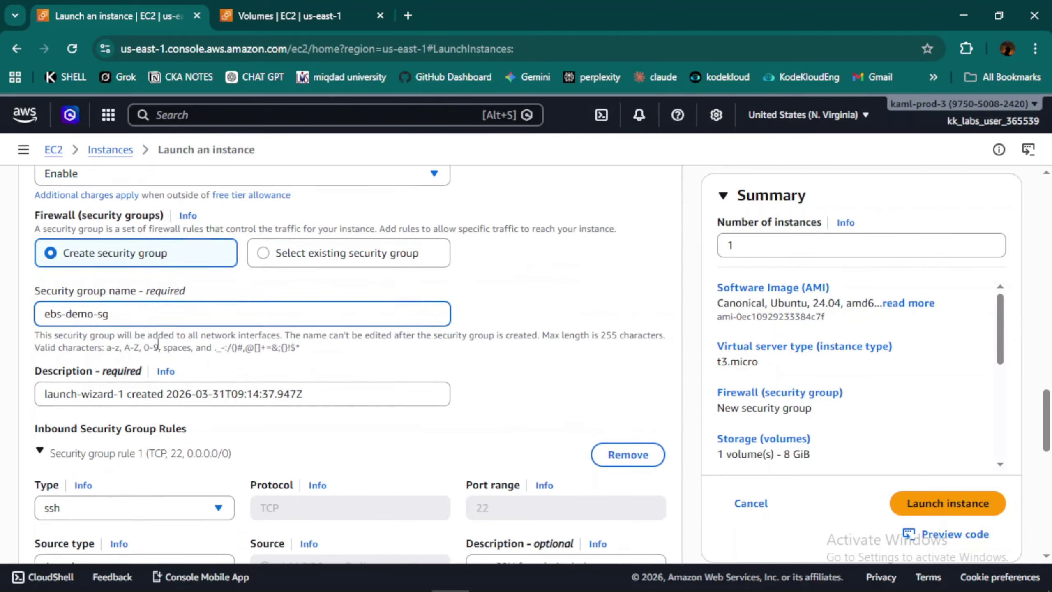
click(239, 357)
key(ctrl+a)
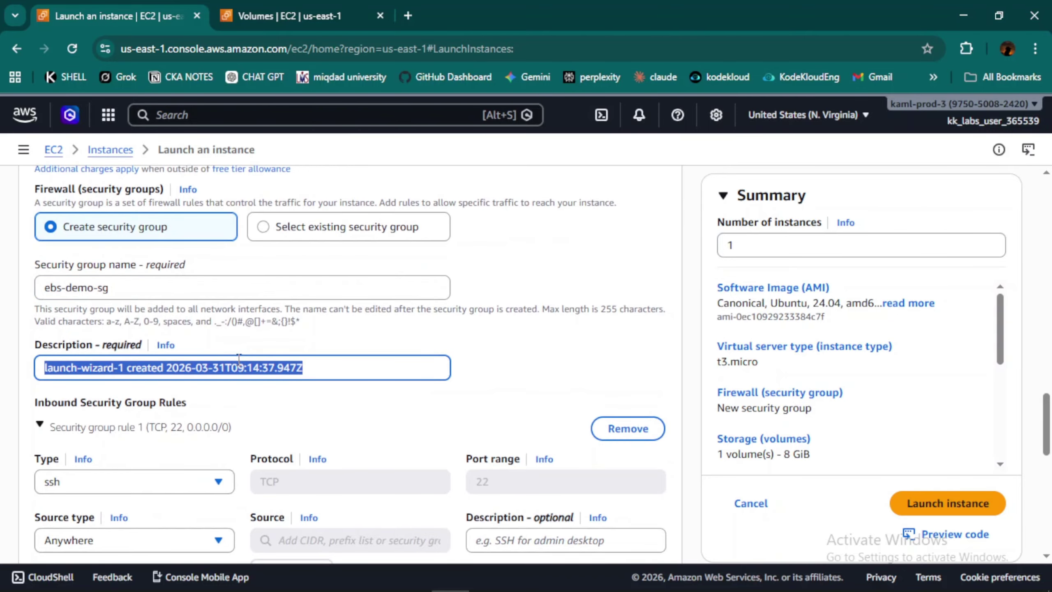
text(allow)
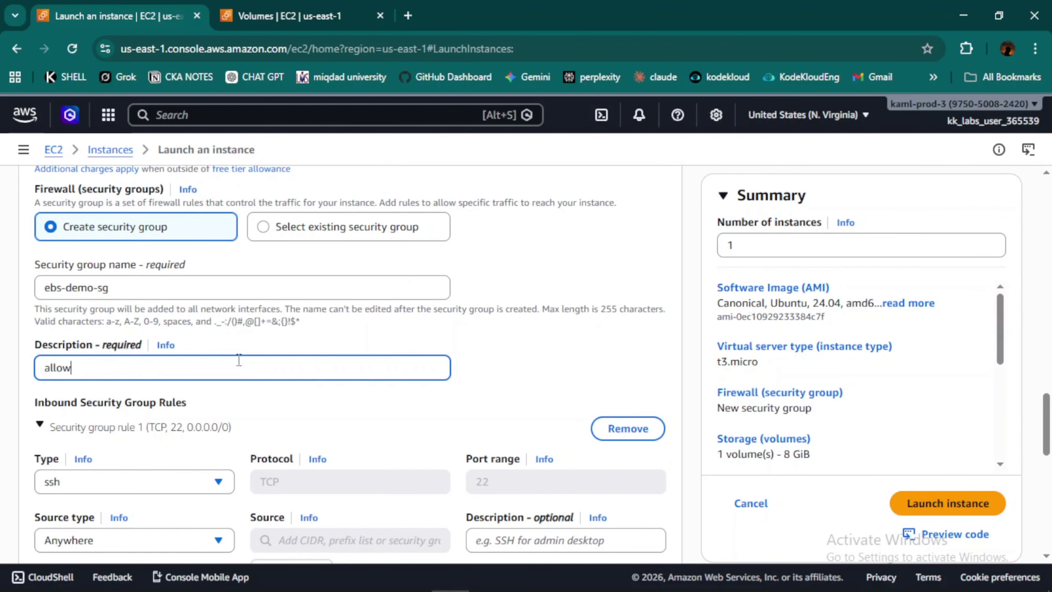
text( ssh)
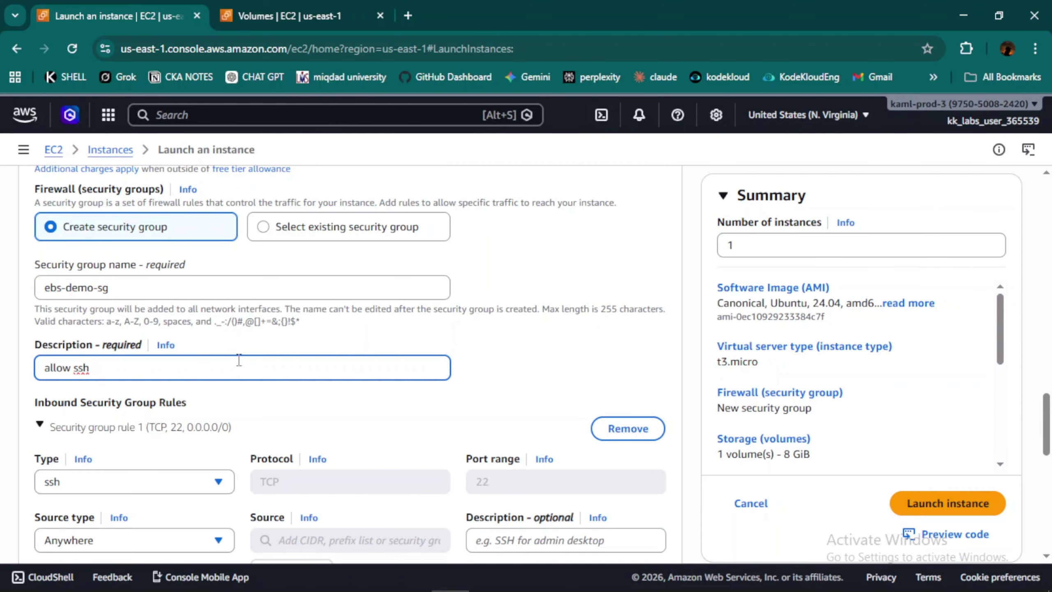
Expand the AMI root volume's details to review the storage configuration, and launch the instance
scroll(238, 360, down, 10)
click(39, 436)
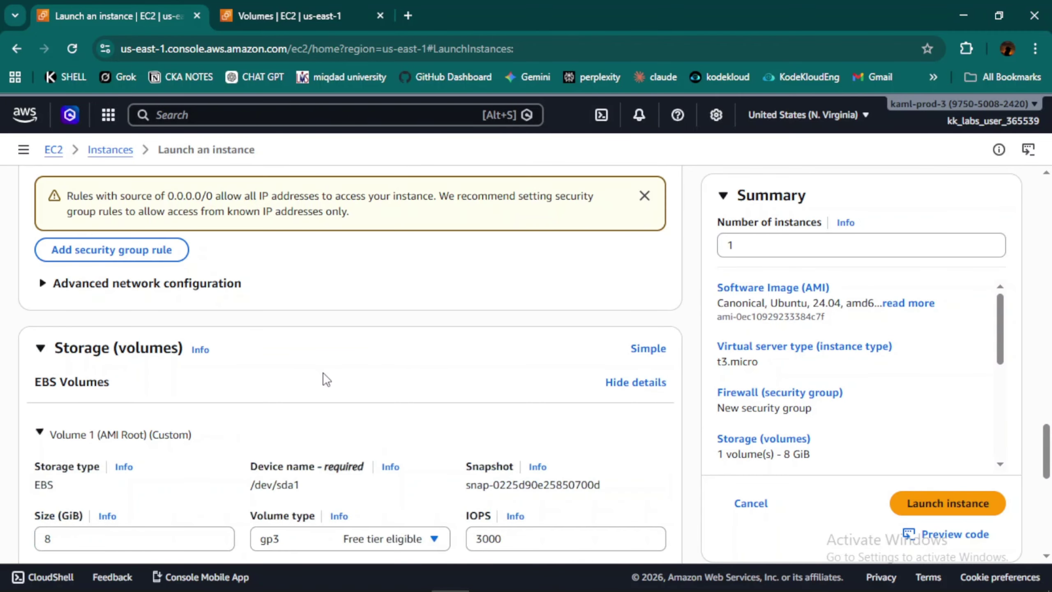
scroll(324, 376, down, 5)
scroll(325, 378, up, 1)
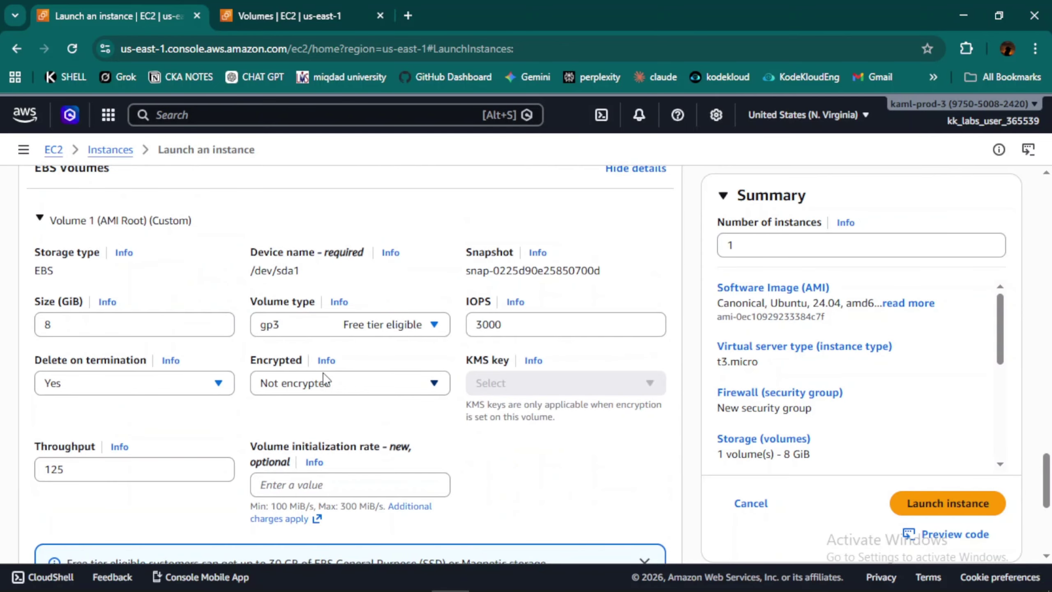
scroll(325, 379, up, 8)
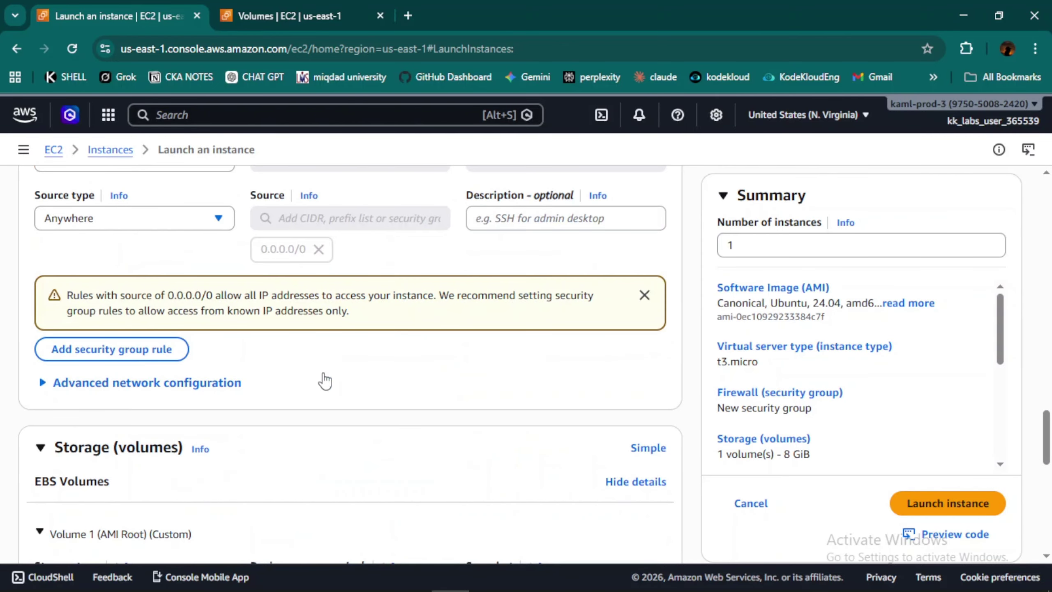
scroll(325, 379, down, 5)
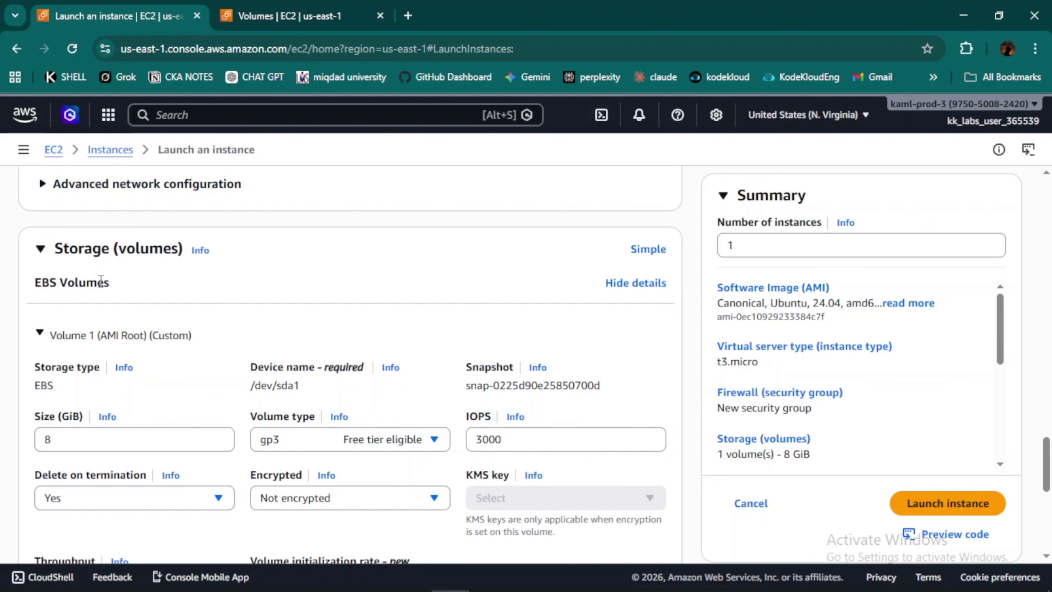
scroll(66, 386, down, 2)
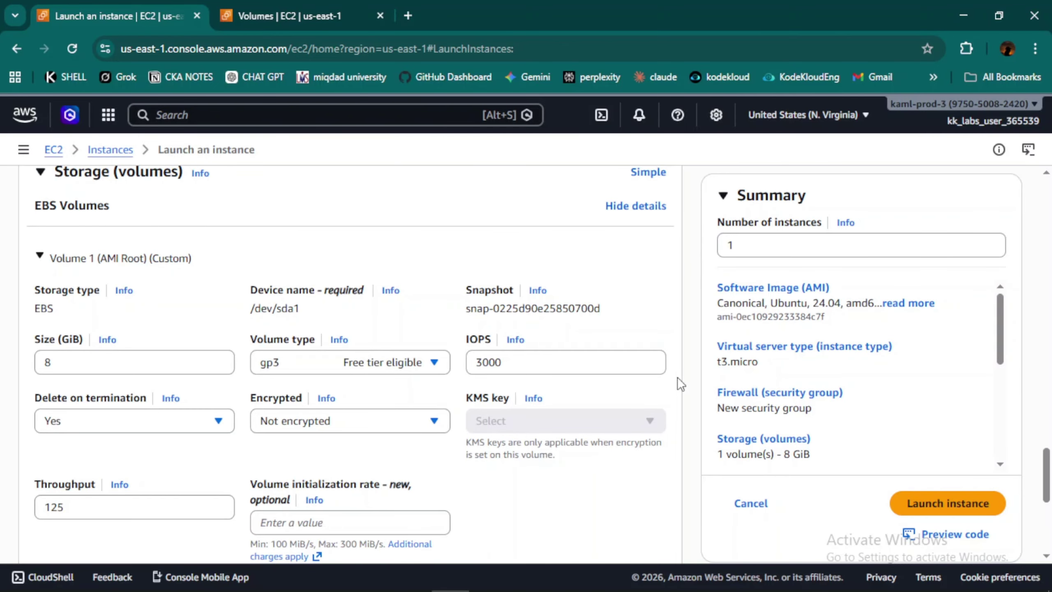
scroll(751, 376, up, 1)
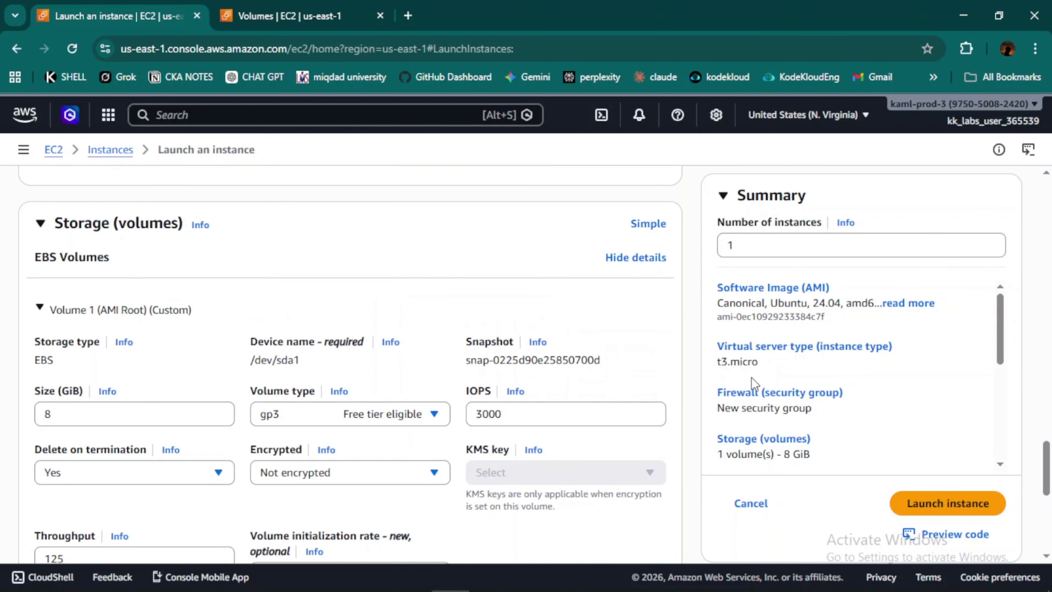
click(925, 507)
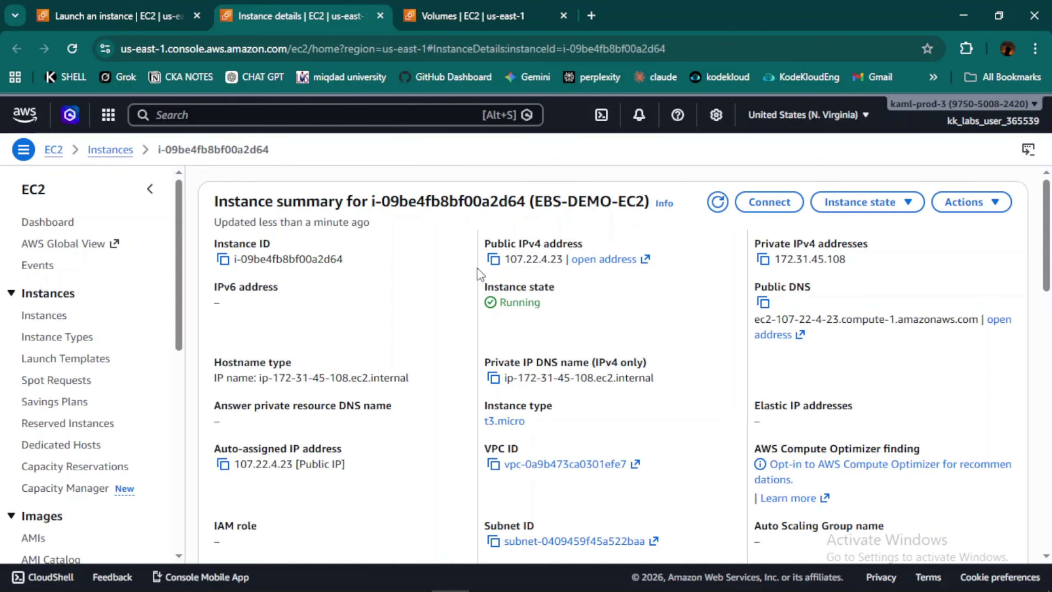
Examine the EBS-DEMO-EC2 instance's storage details, including its root device and attached block devices, with the block device deselected
scroll(479, 275, down, 7)
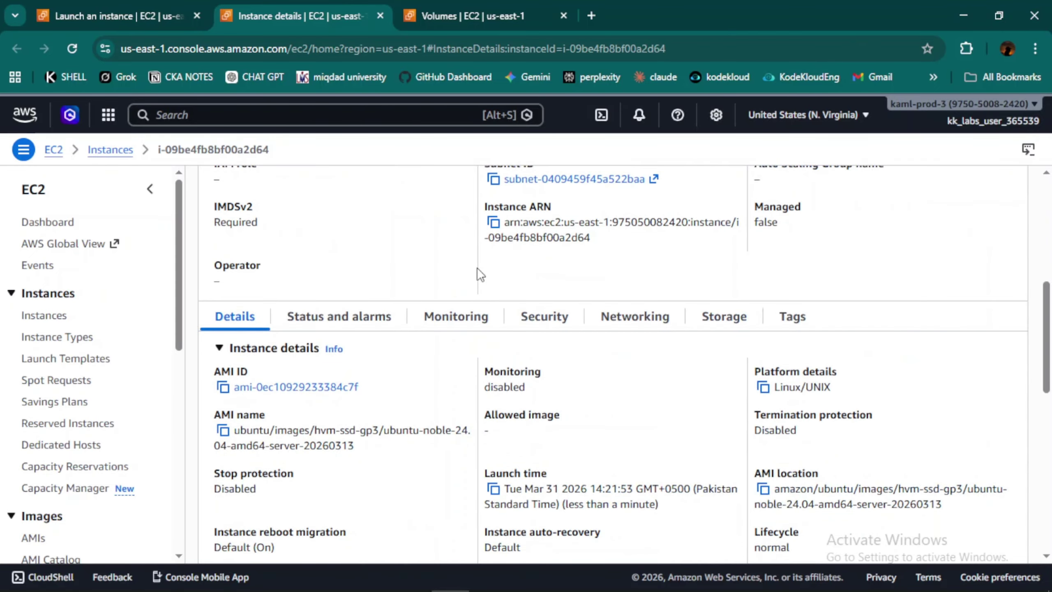
scroll(480, 275, down, 1)
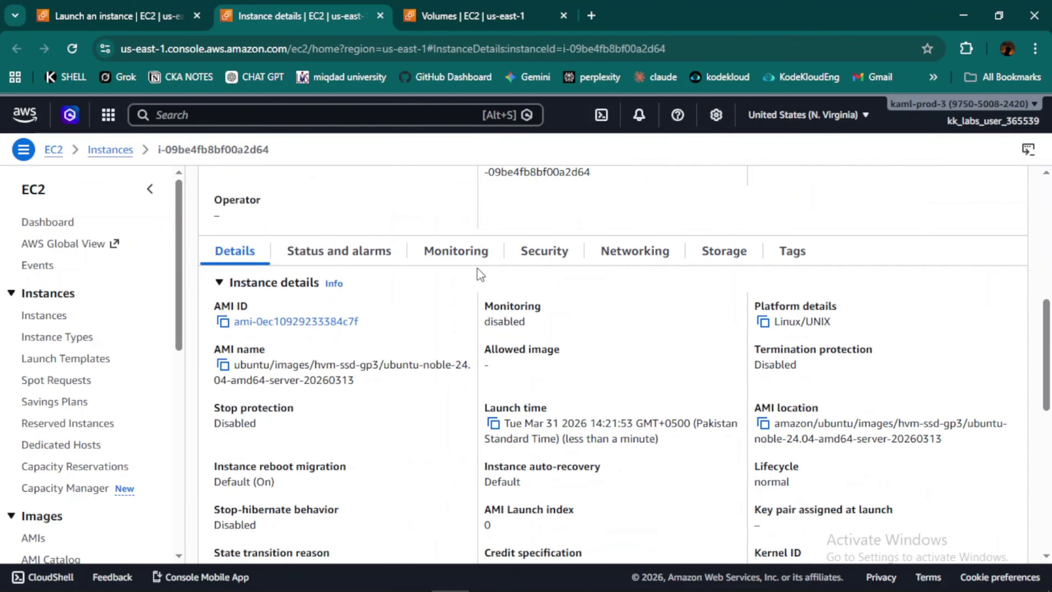
click(716, 261)
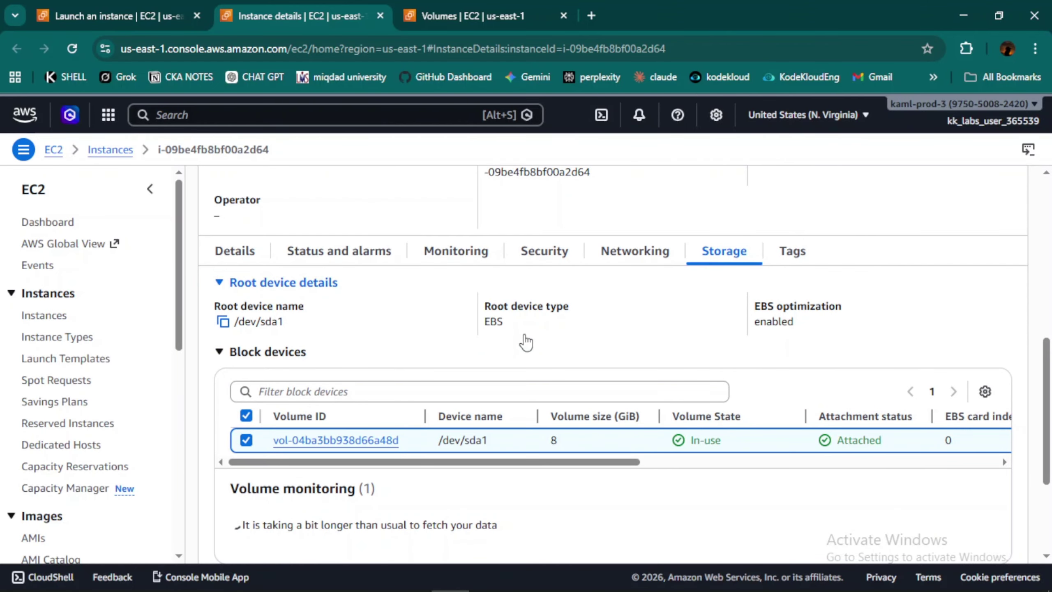
scroll(517, 373, down, 2)
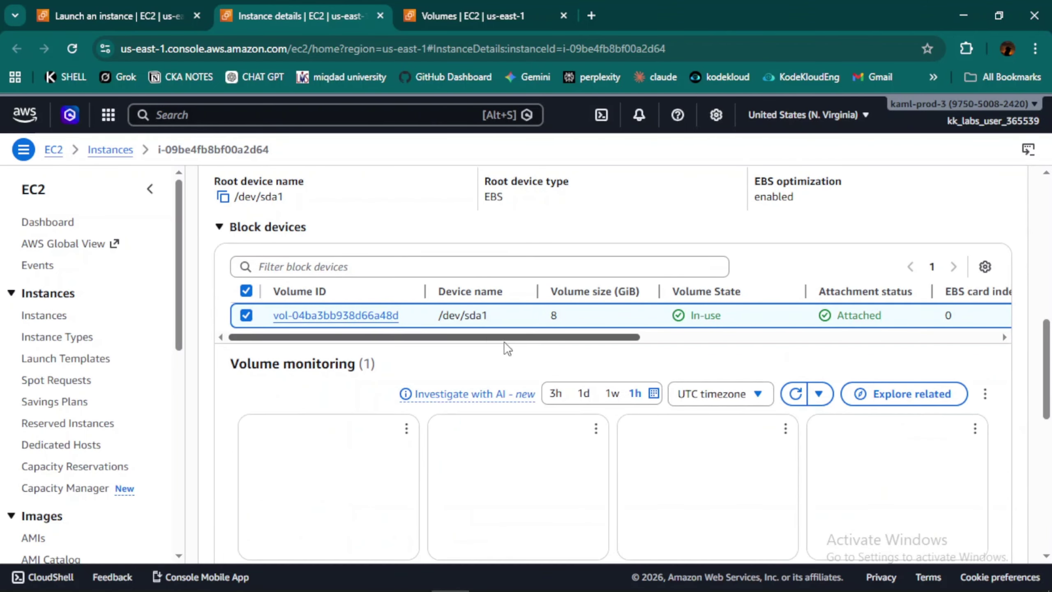
drag(485, 337, 273, 330)
click(246, 291)
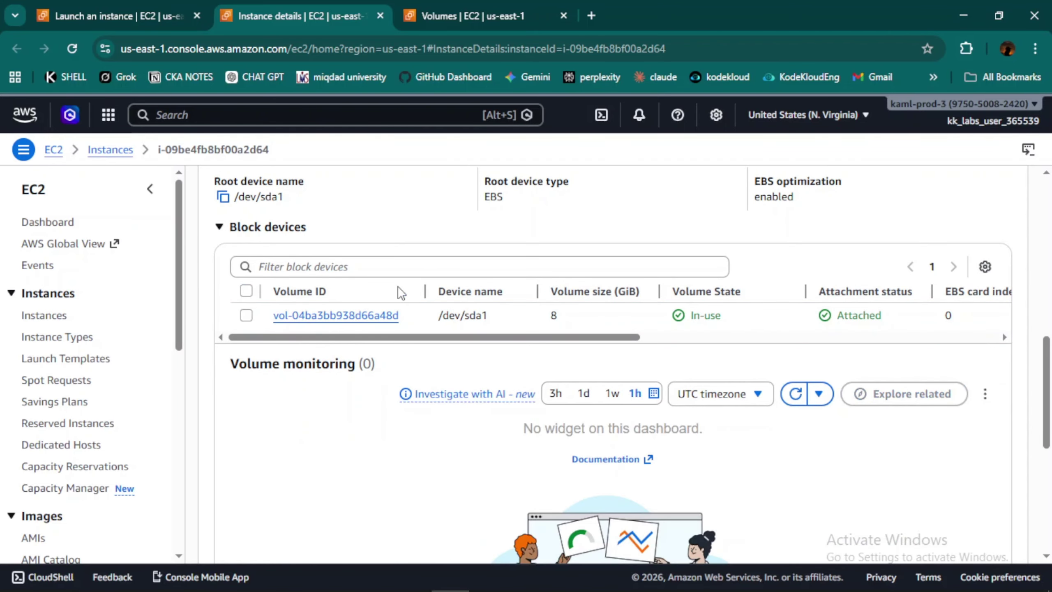
scroll(399, 287, up, 4)
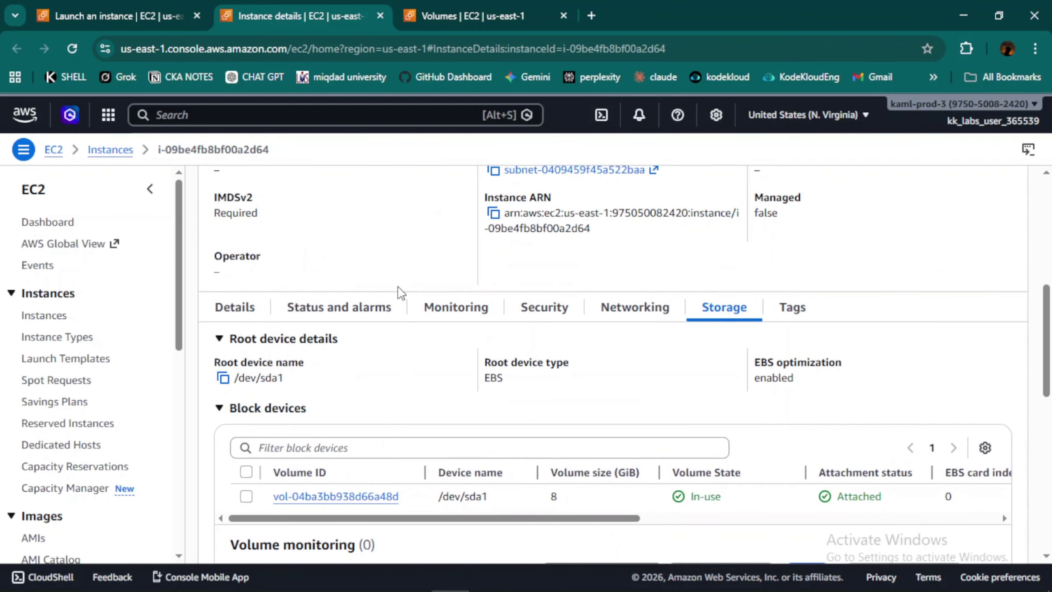
scroll(398, 287, down, 1)
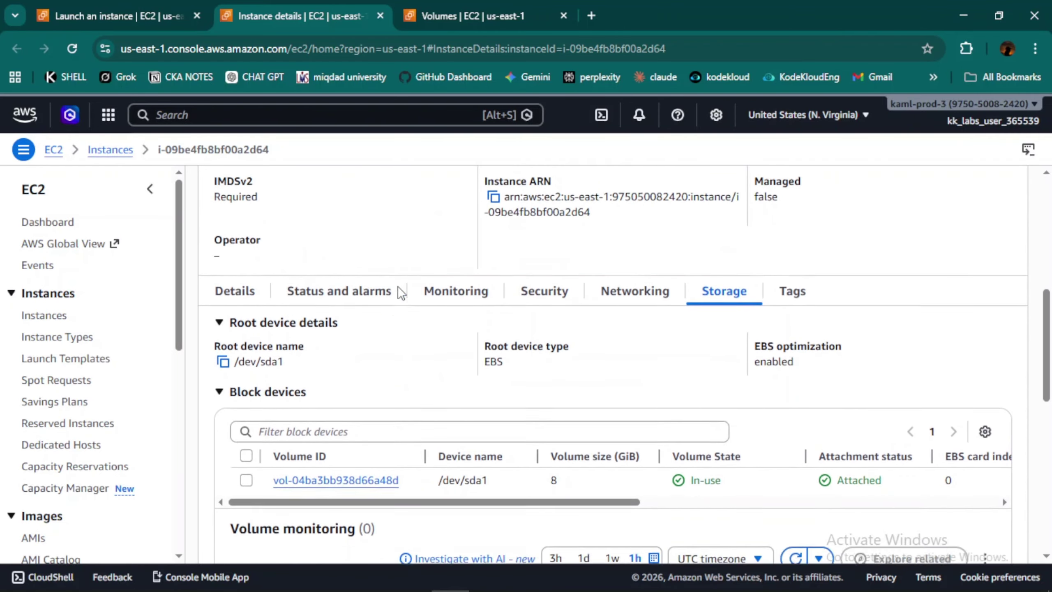
Select the EC2-DEMO-EBS volume, review its availability zone and state, and open its Attach volume form
click(451, 18)
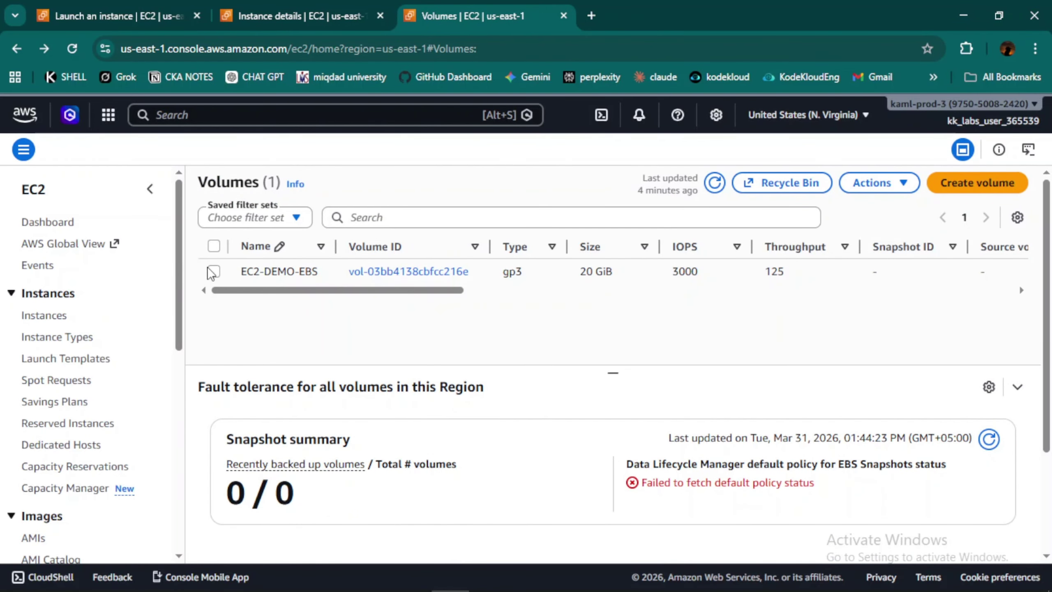
click(214, 271)
drag(285, 290, 575, 290)
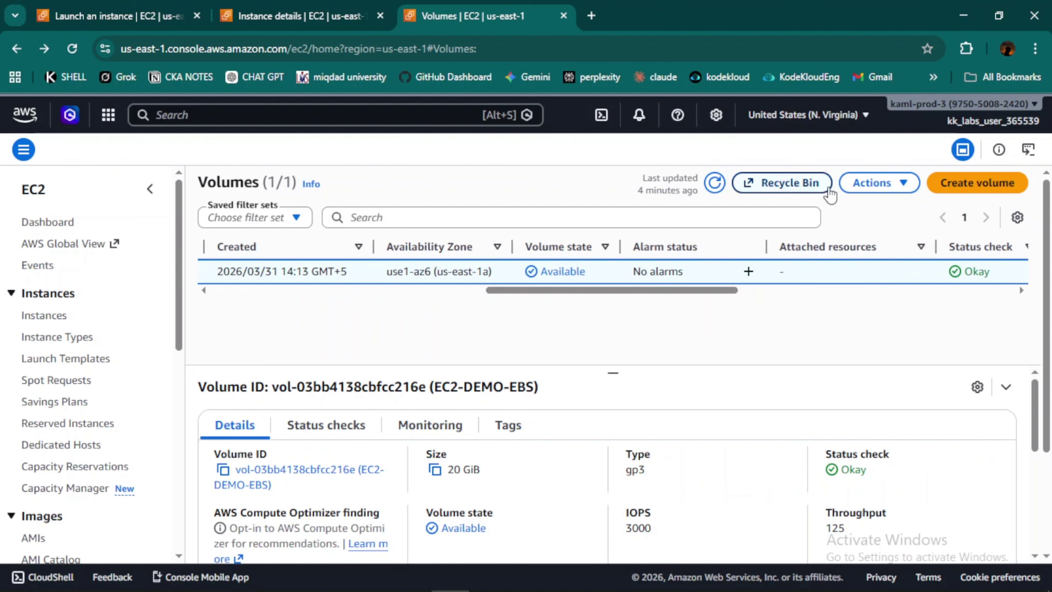
click(869, 182)
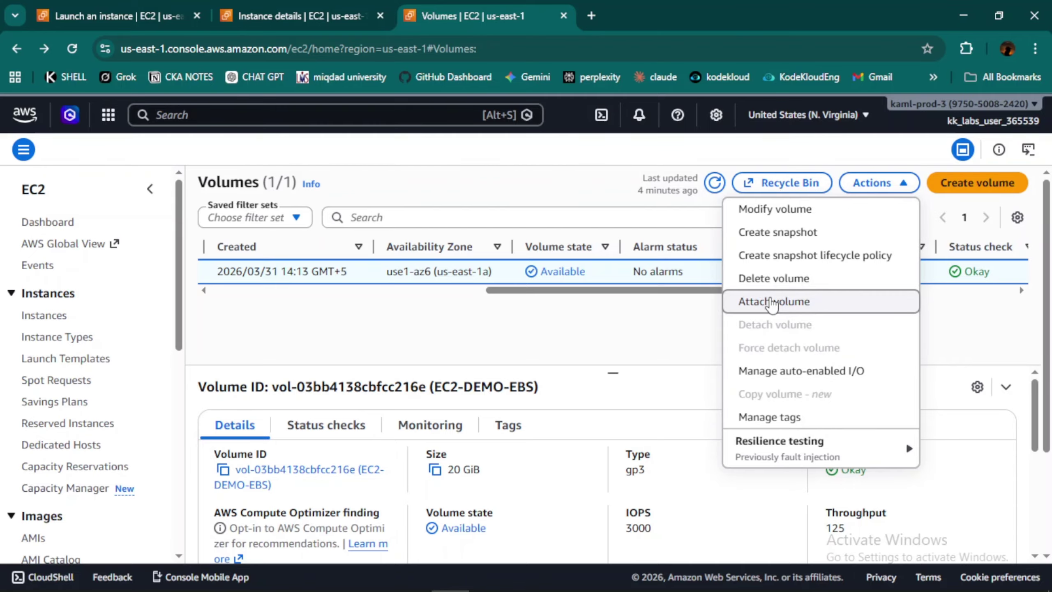
click(758, 307)
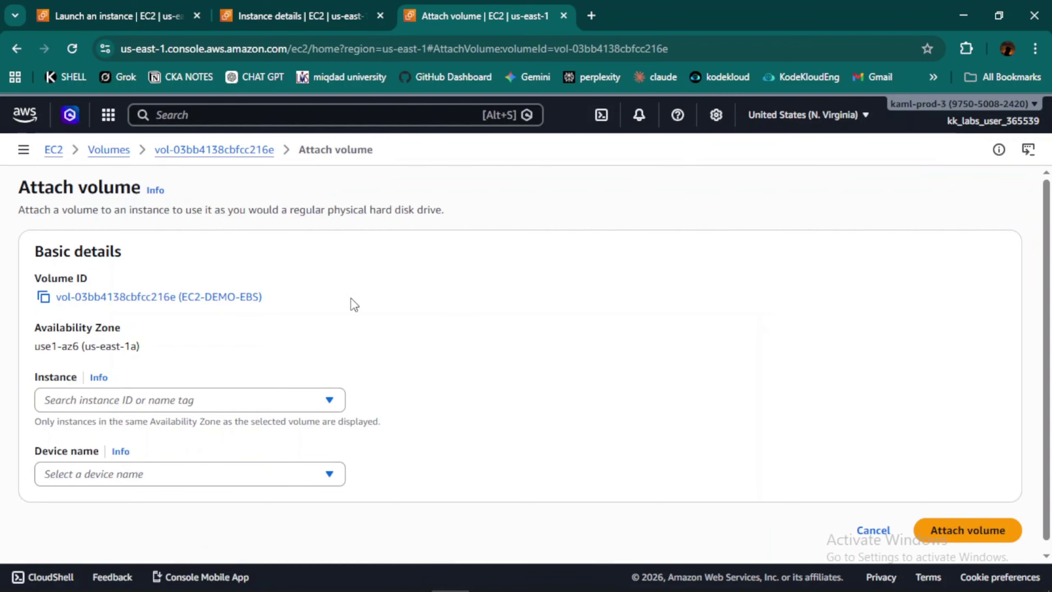
scroll(350, 298, down, 1)
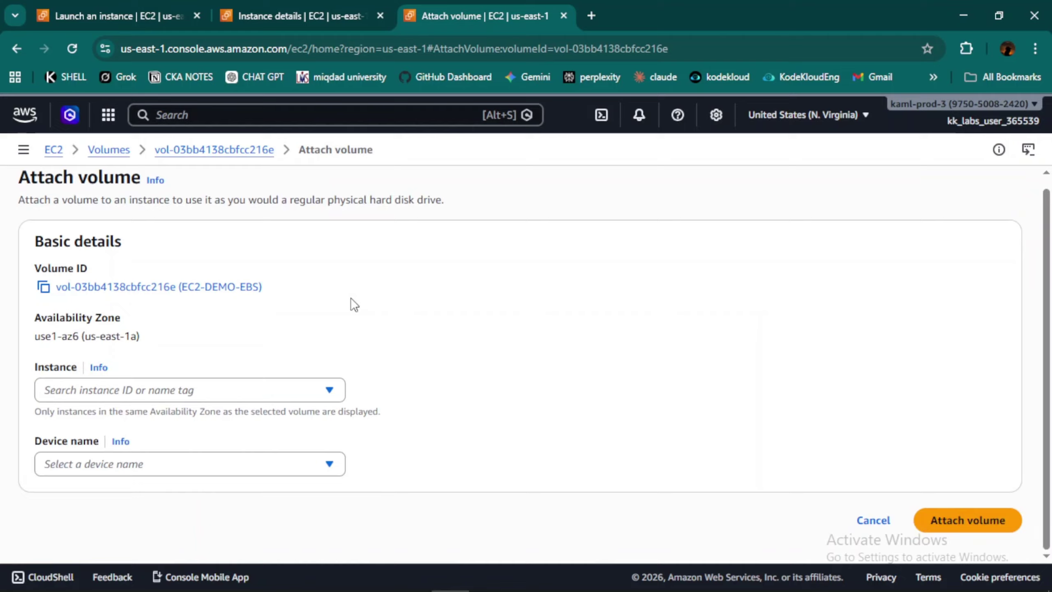
Review the EBS-DEMO-EC2 instance's networking details to check its availability zone against the volume's
click(277, 16)
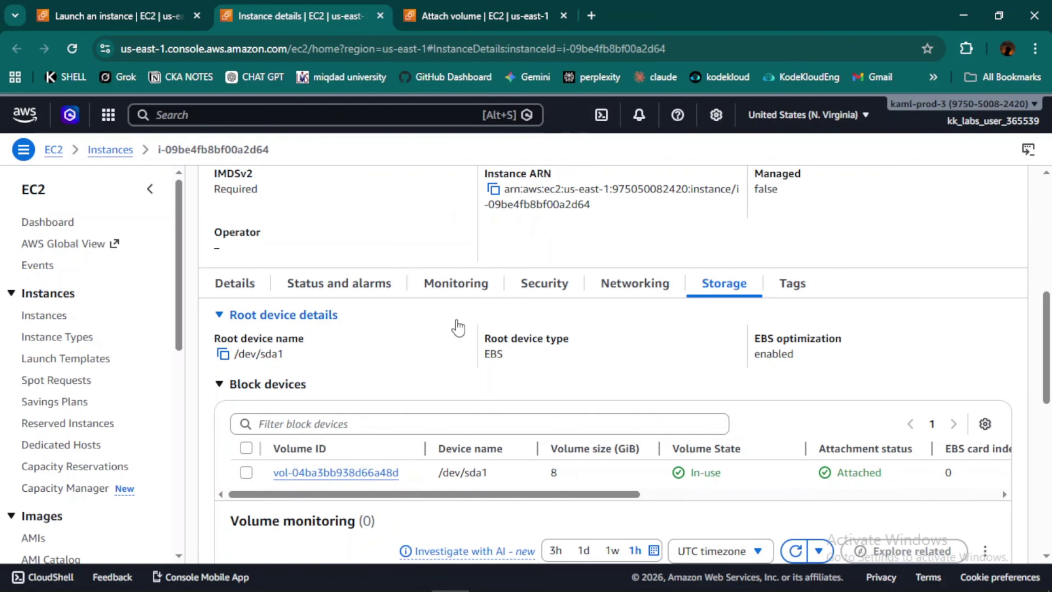
scroll(458, 327, up, 10)
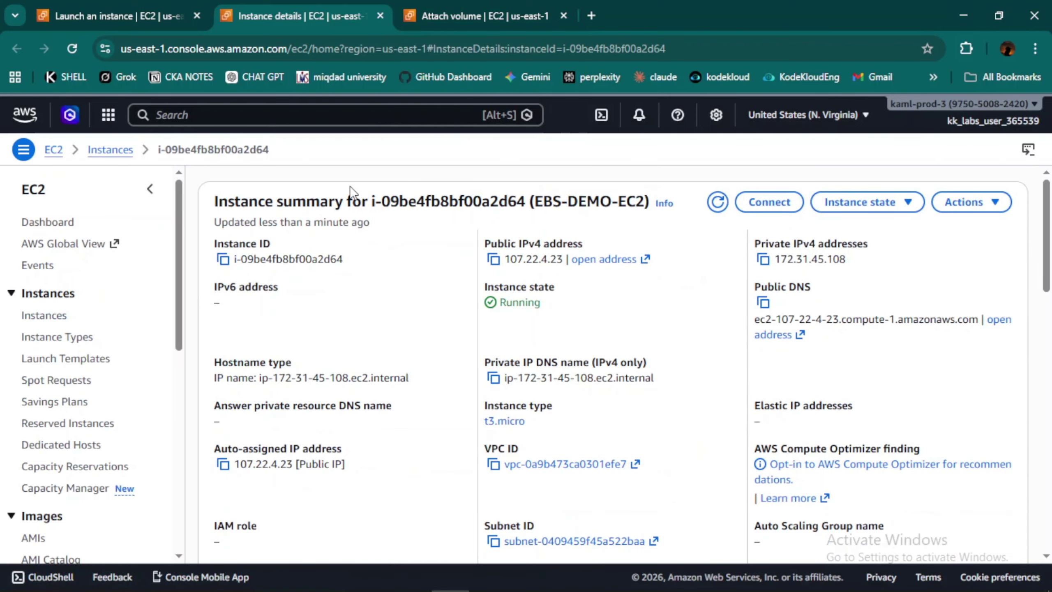
scroll(404, 329, down, 5)
scroll(404, 329, down, 2)
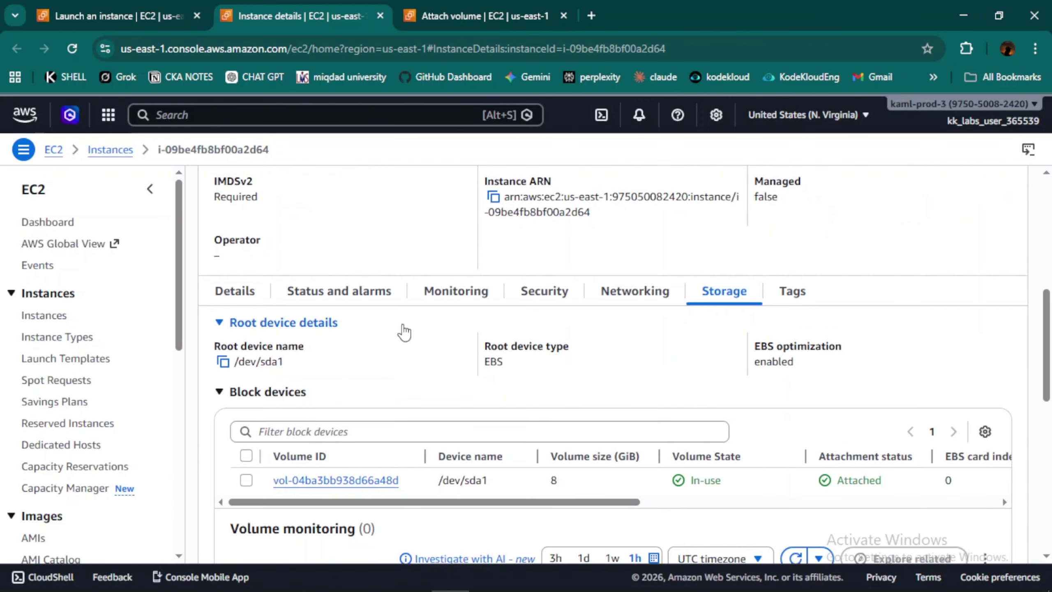
click(650, 295)
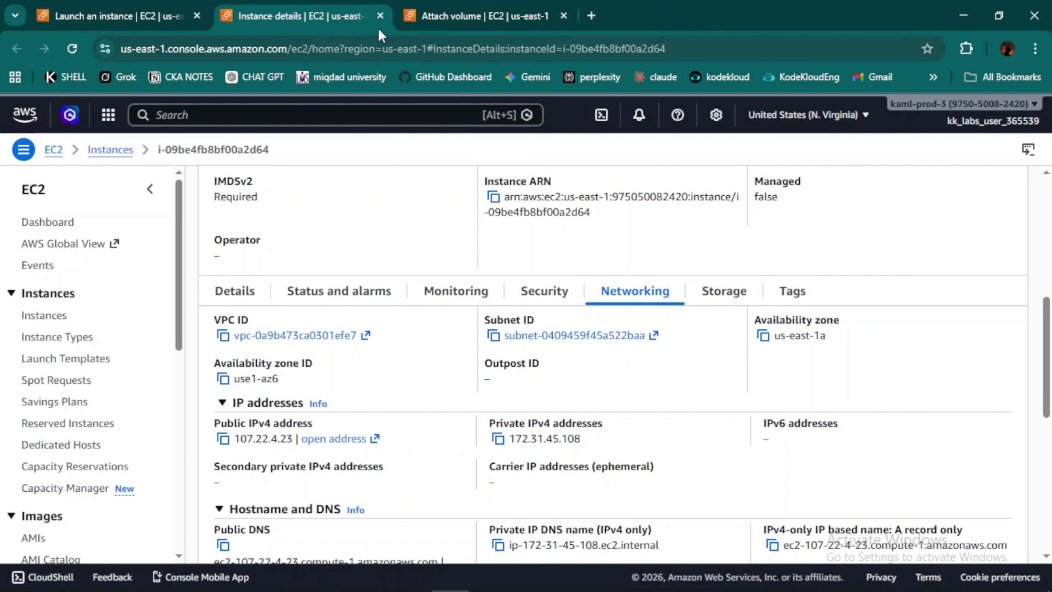
Choose EBS-DEMO-EC2 as the instance for the volume attachment and /dev/sdb as the device name
click(437, 24)
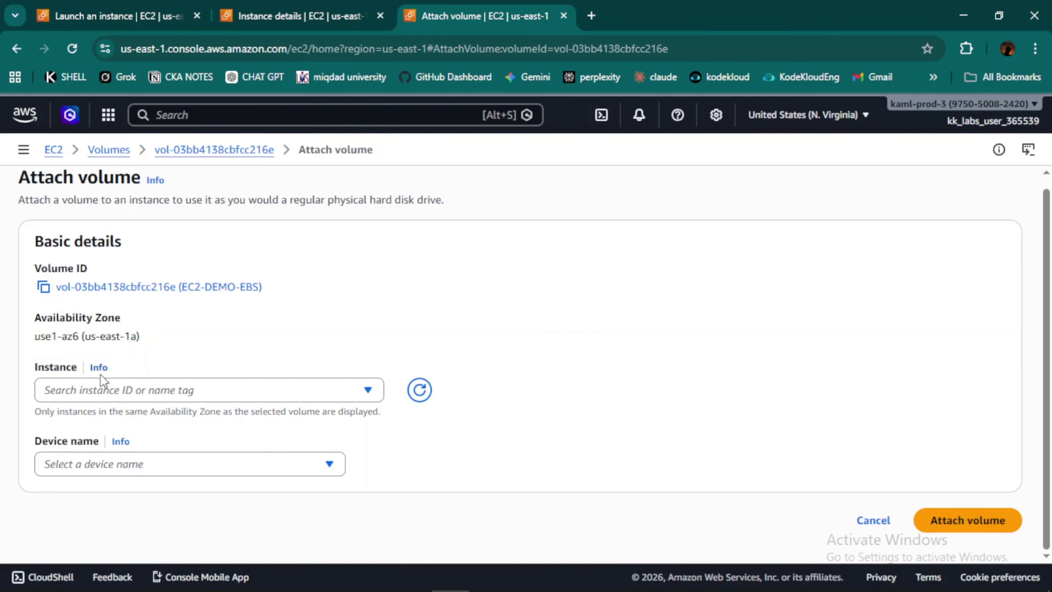
click(131, 385)
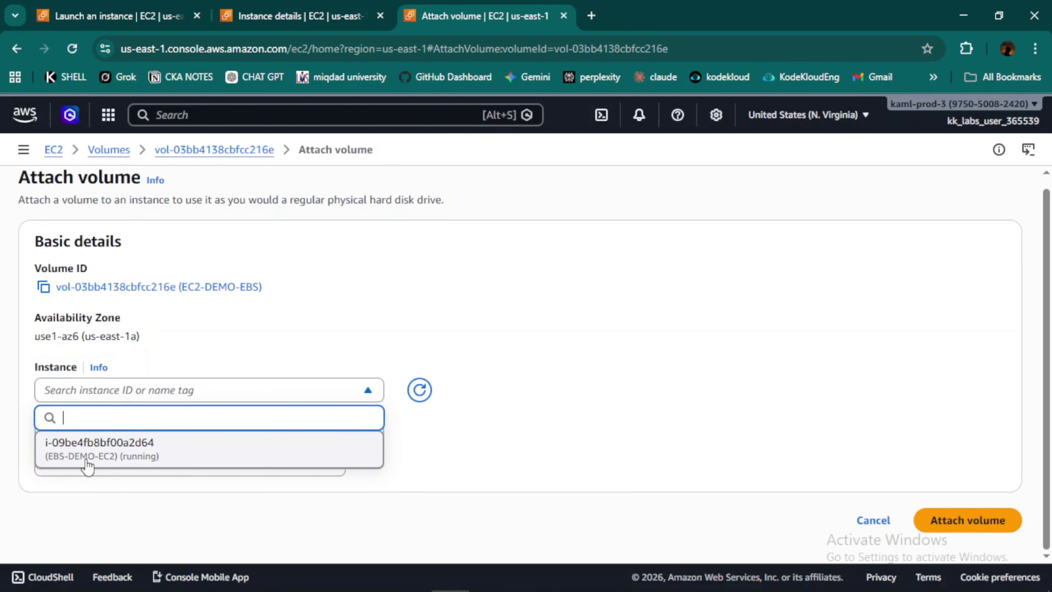
click(137, 451)
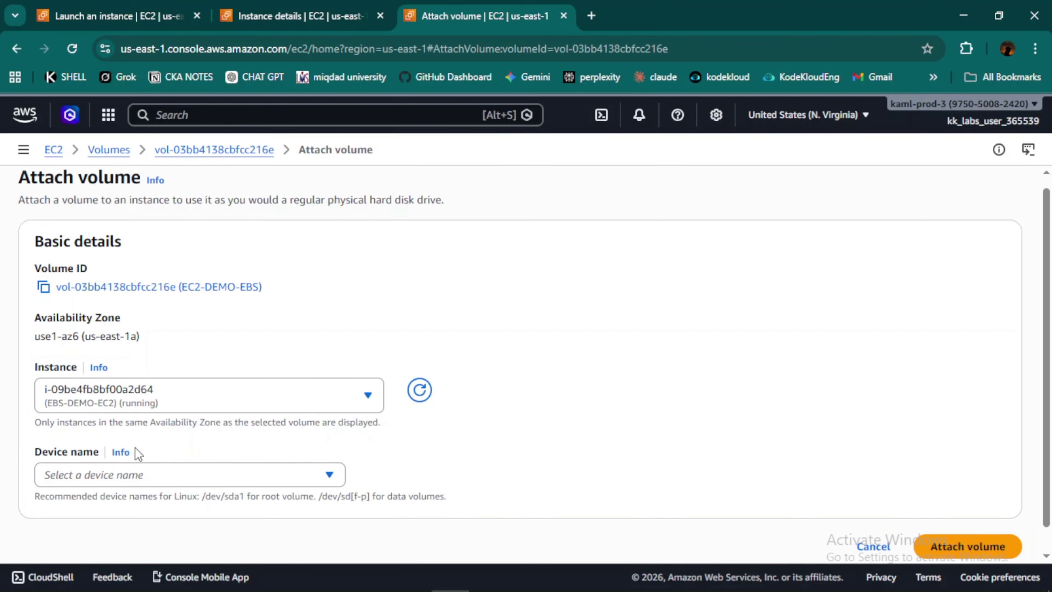
scroll(312, 385, down, 1)
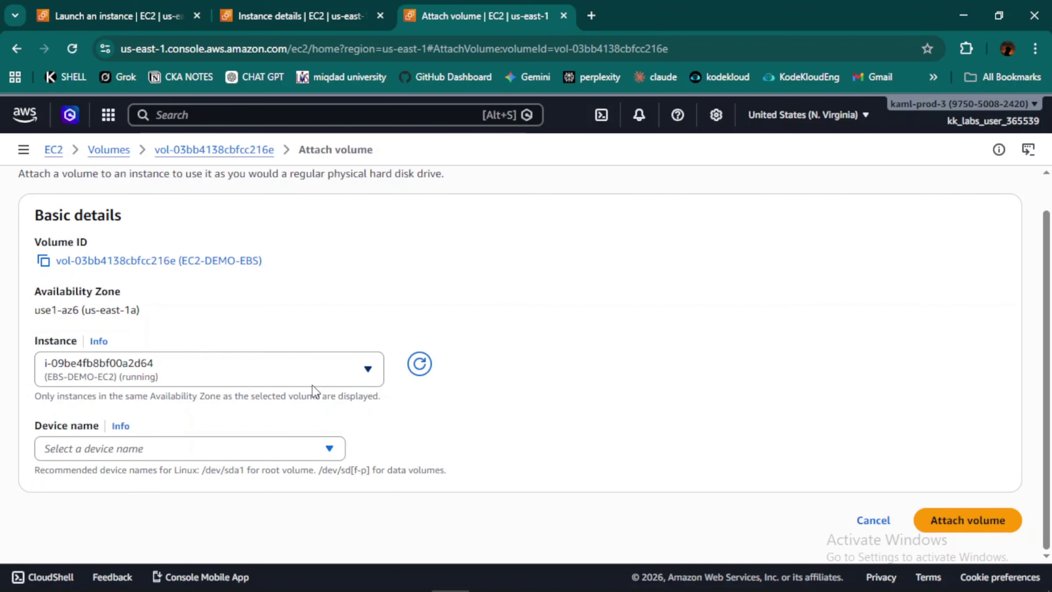
click(202, 451)
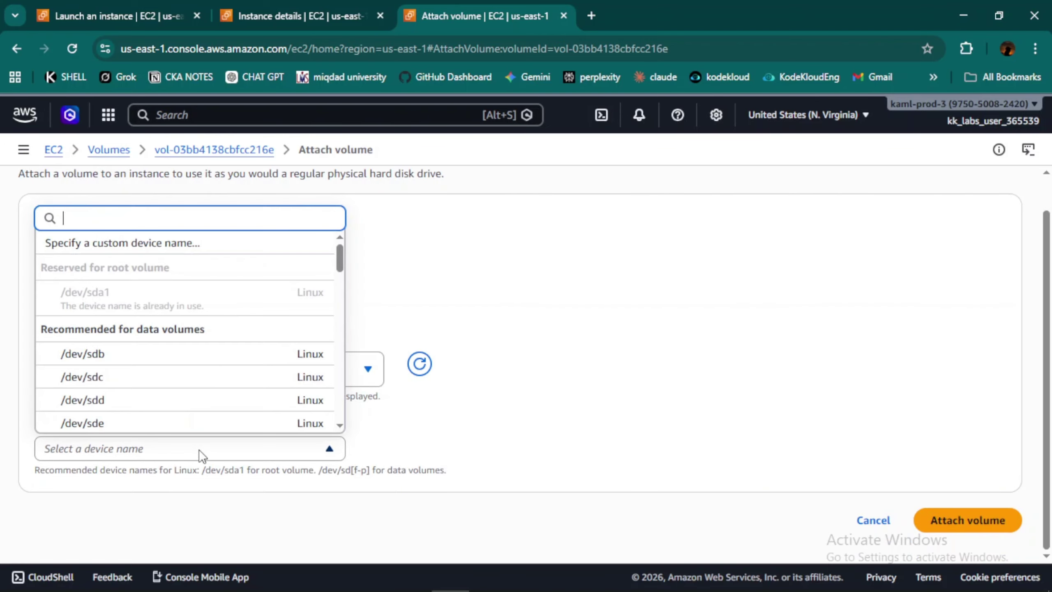
click(105, 360)
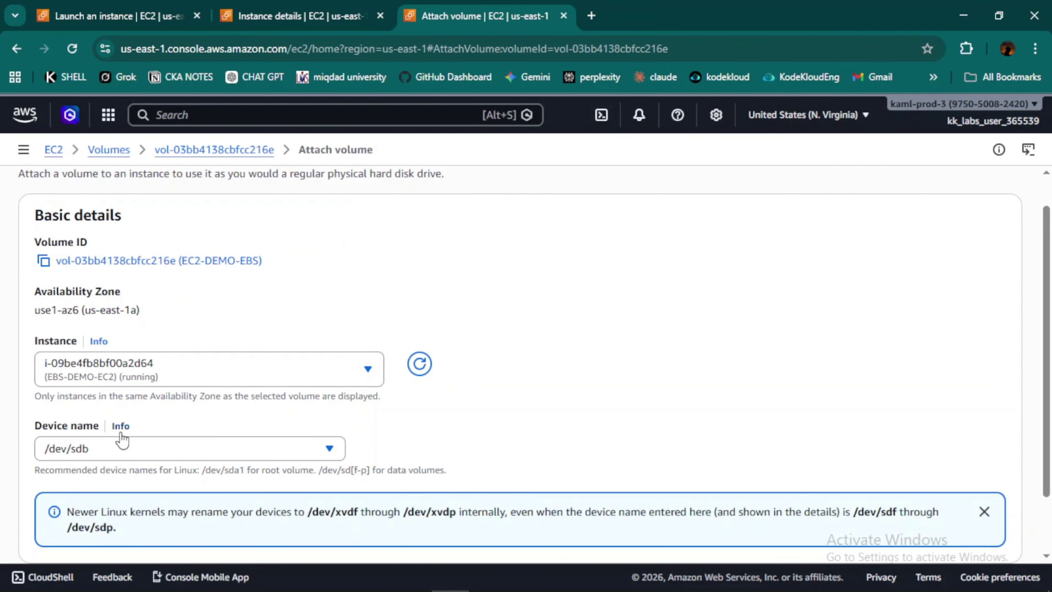
scroll(121, 439, down, 1)
click(145, 406)
click(238, 290)
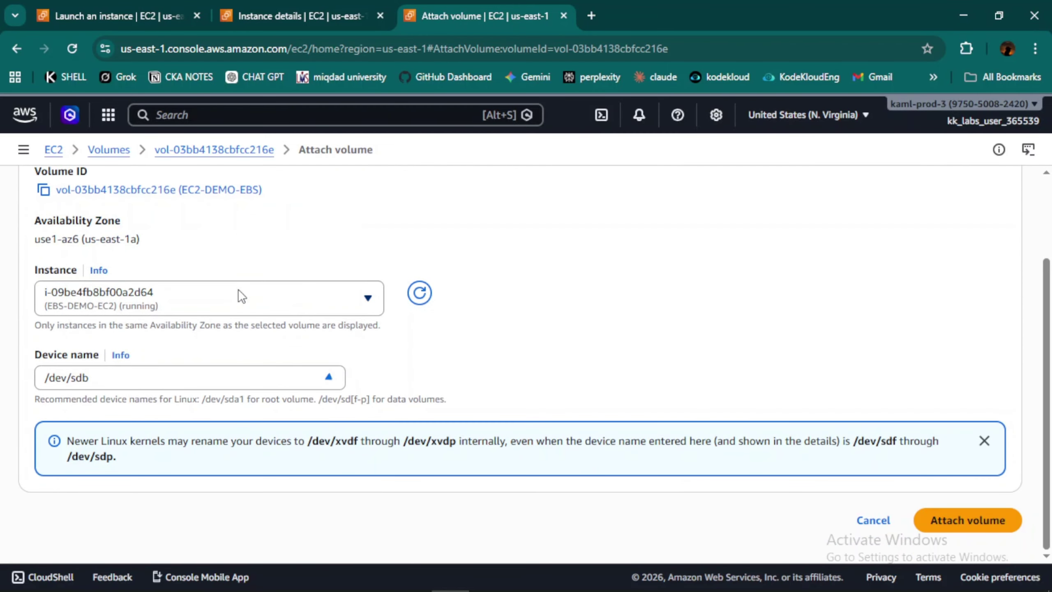
scroll(536, 336, up, 1)
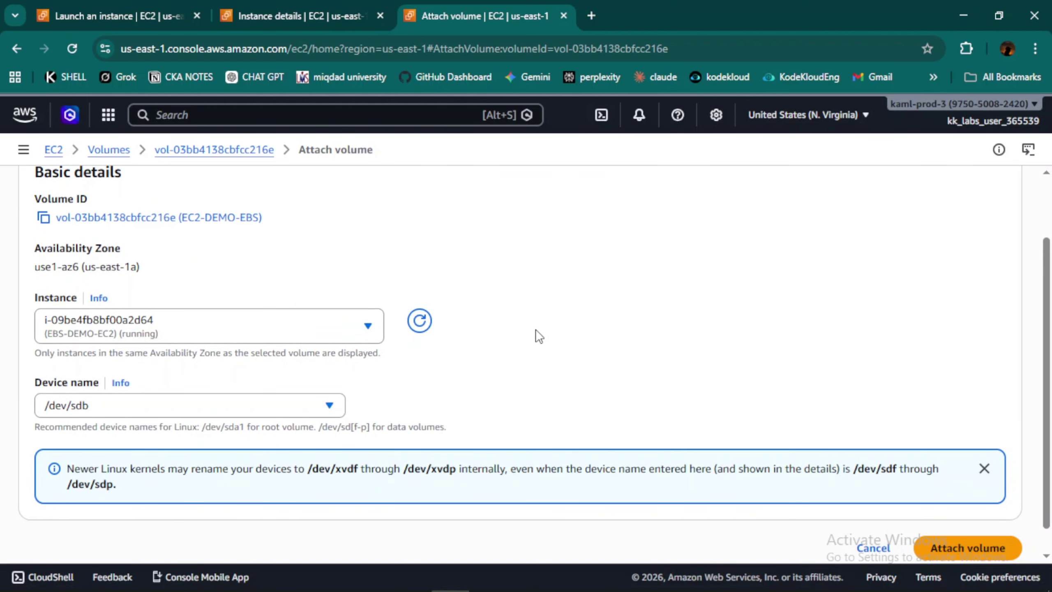
Open the /dev/sda1 root volume's record from the EBS-DEMO-EC2 instance's block devices
click(287, 17)
scroll(418, 325, up, 8)
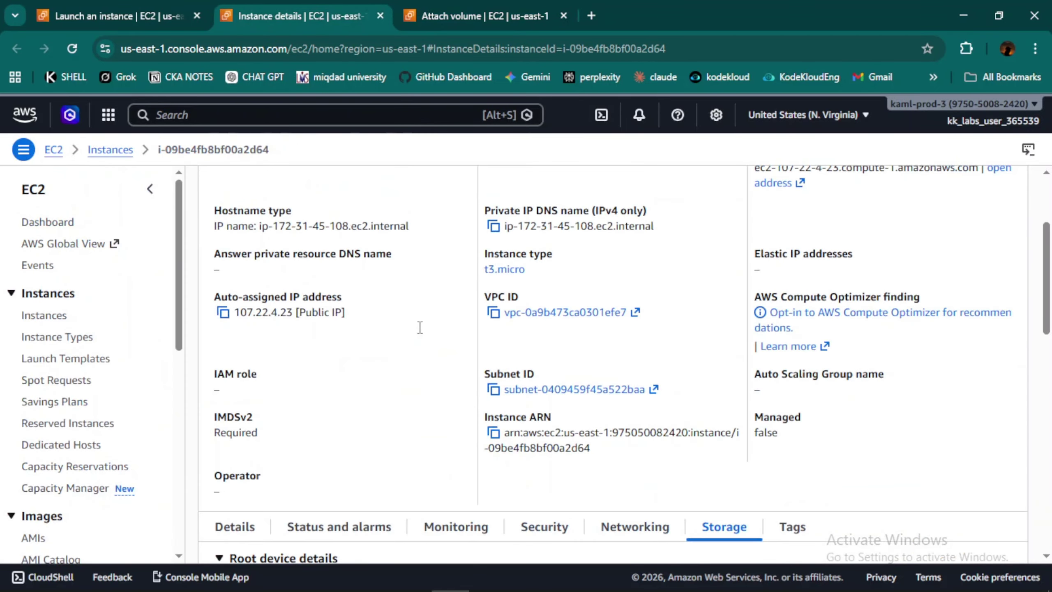
scroll(418, 327, down, 8)
click(510, 383)
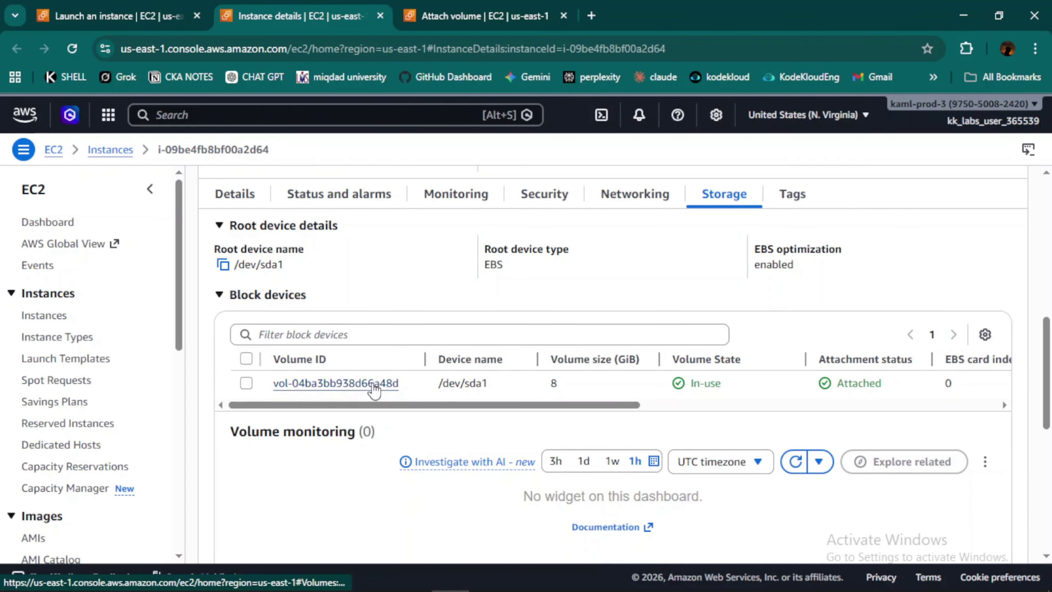
click(373, 385)
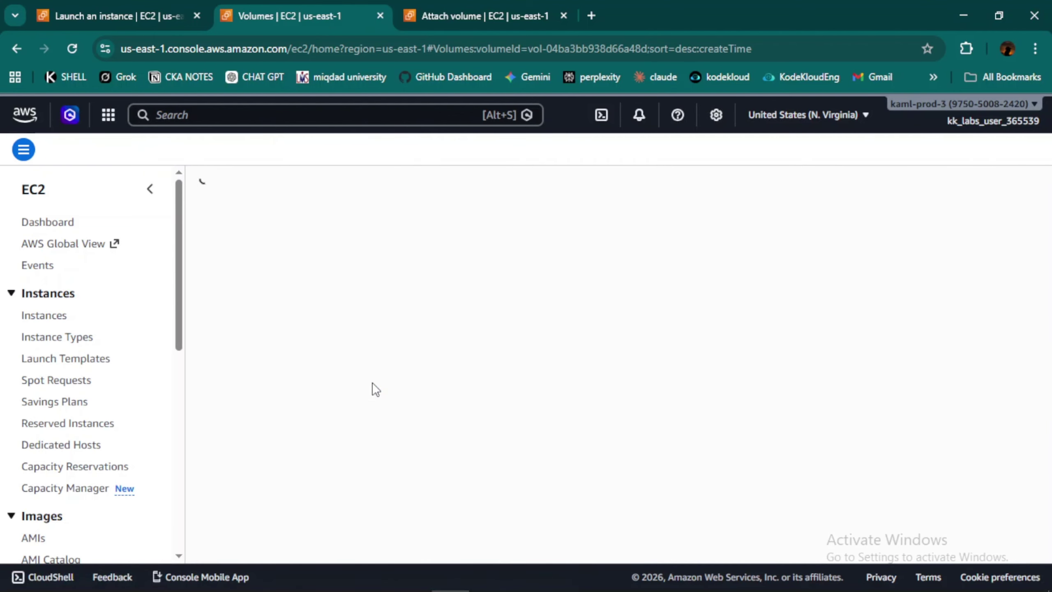
Examine the root volume's name, type, size, IOPS, throughput, snapshot and creation date in the volume list
scroll(443, 309, right, 3)
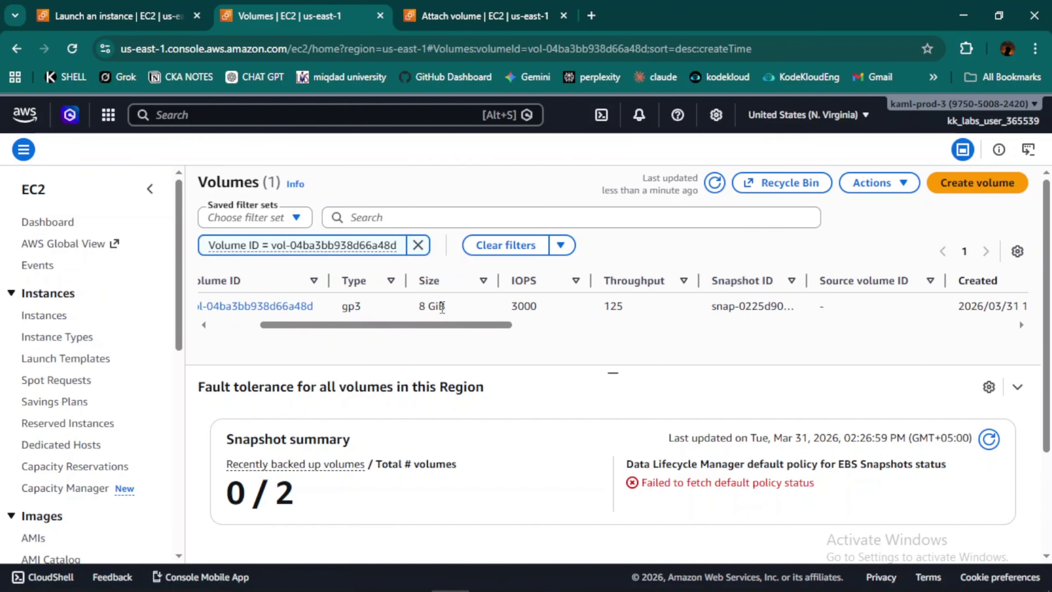
scroll(442, 307, right, 2)
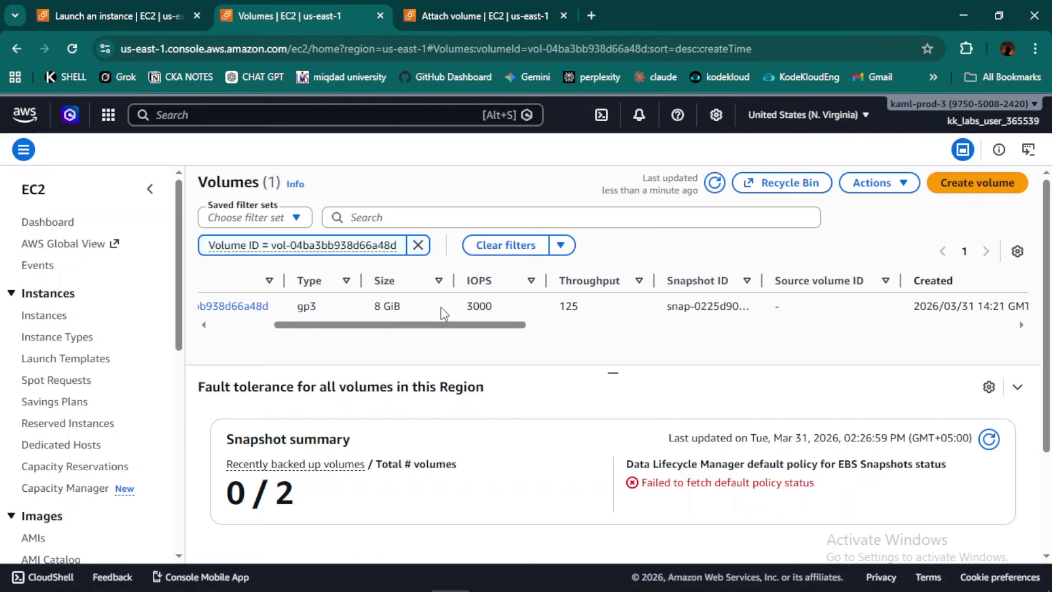
scroll(443, 312, left, 4)
scroll(442, 314, right, 2)
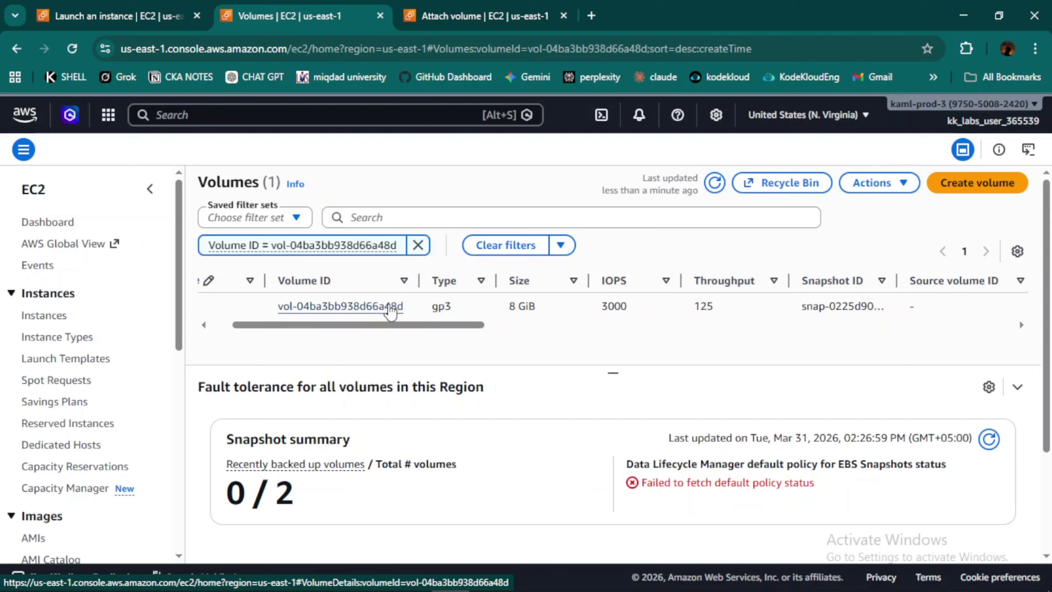
scroll(390, 312, left, 2)
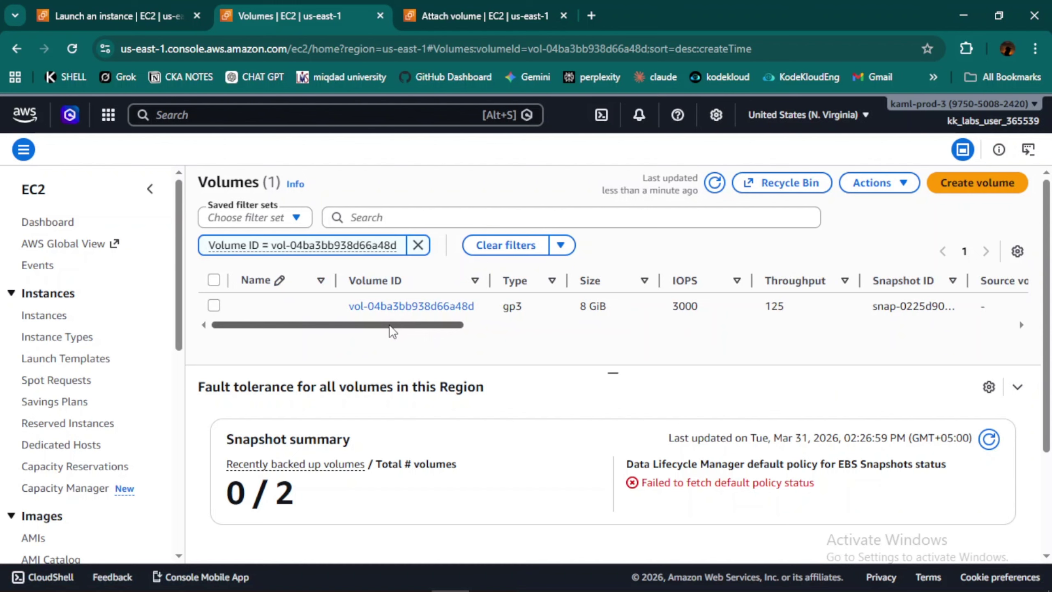
scroll(390, 326, right, 5)
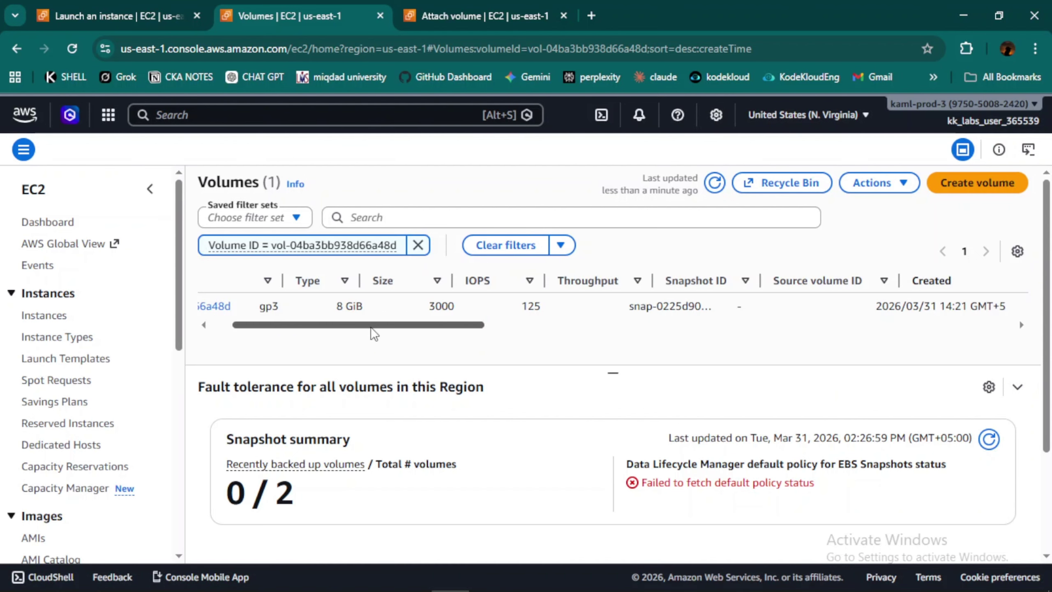
drag(371, 328, 322, 329)
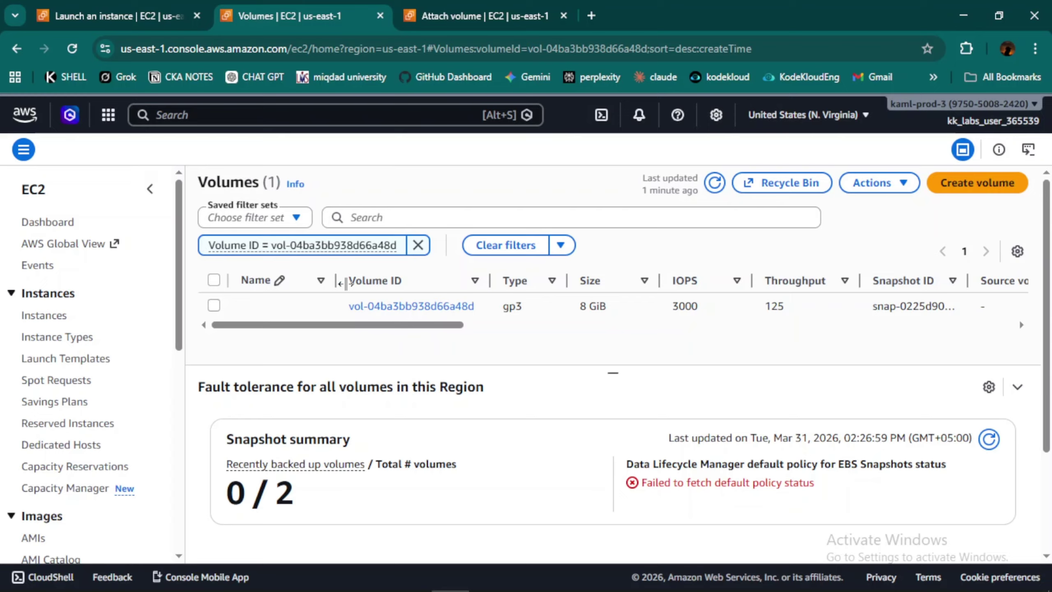
drag(390, 327, 228, 333)
Return to the EBS-DEMO-EC2 instance details and review its attached block devices
click(17, 48)
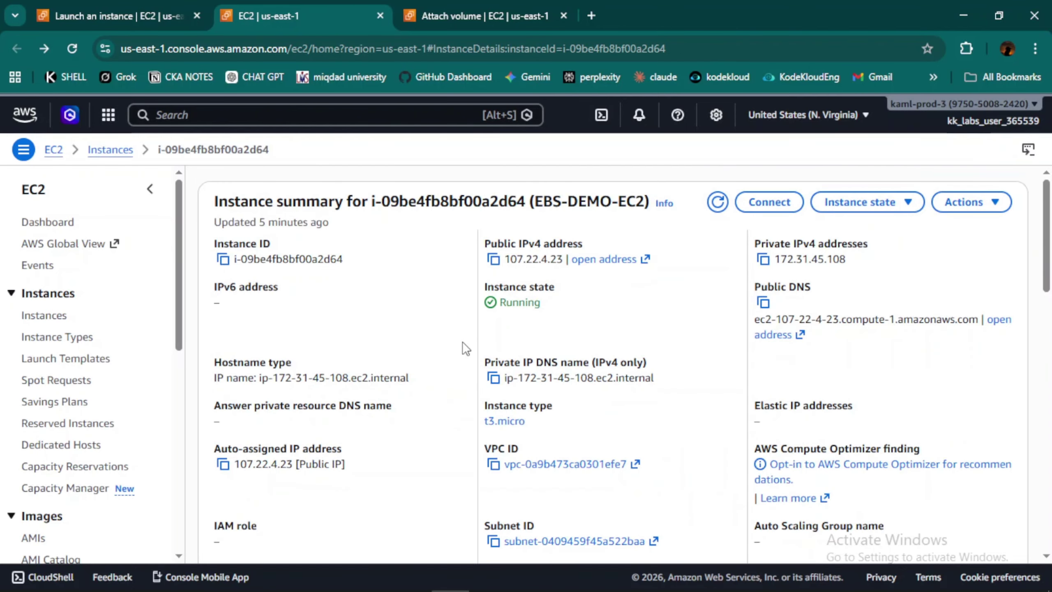
scroll(462, 342, down, 15)
scroll(417, 337, up, 5)
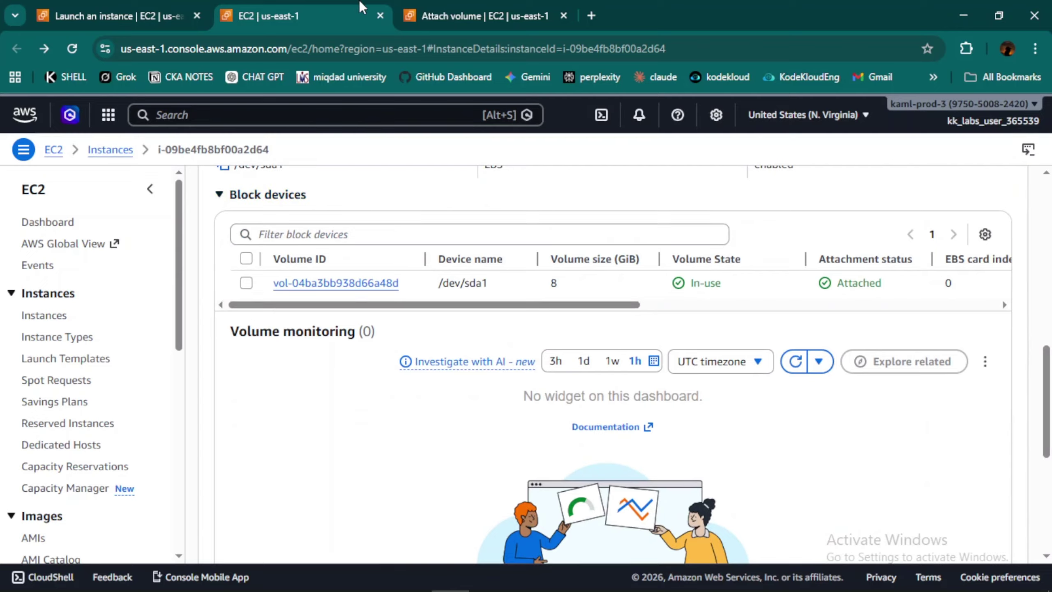
Keep /dev/sdb as the device name after reviewing the alternatives, and attach EC2-DEMO-EBS to the EBS-DEMO-EC2 instance
click(460, 9)
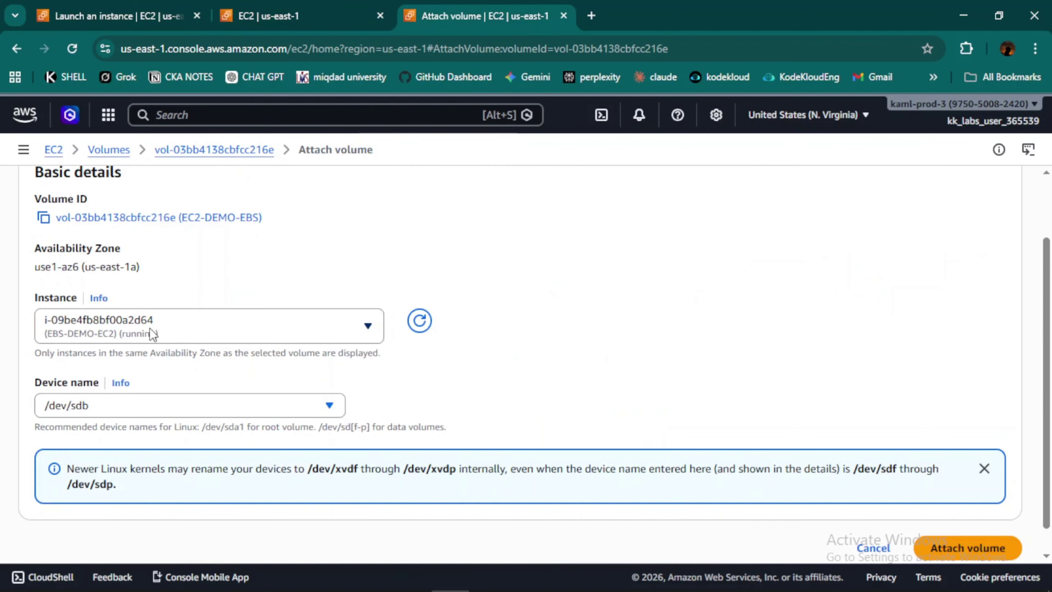
scroll(254, 219, up, 2)
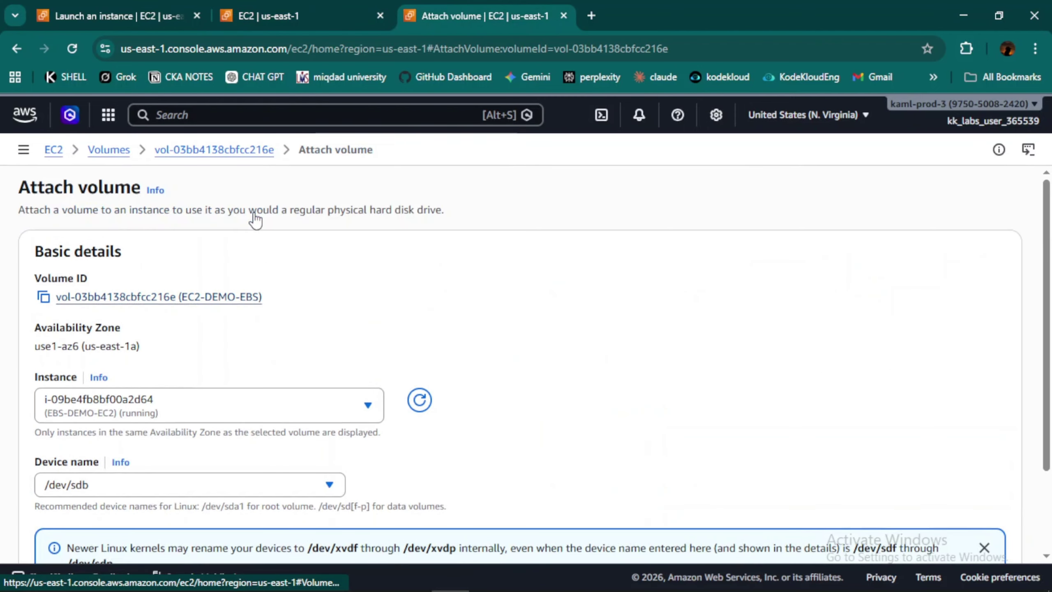
scroll(254, 220, down, 3)
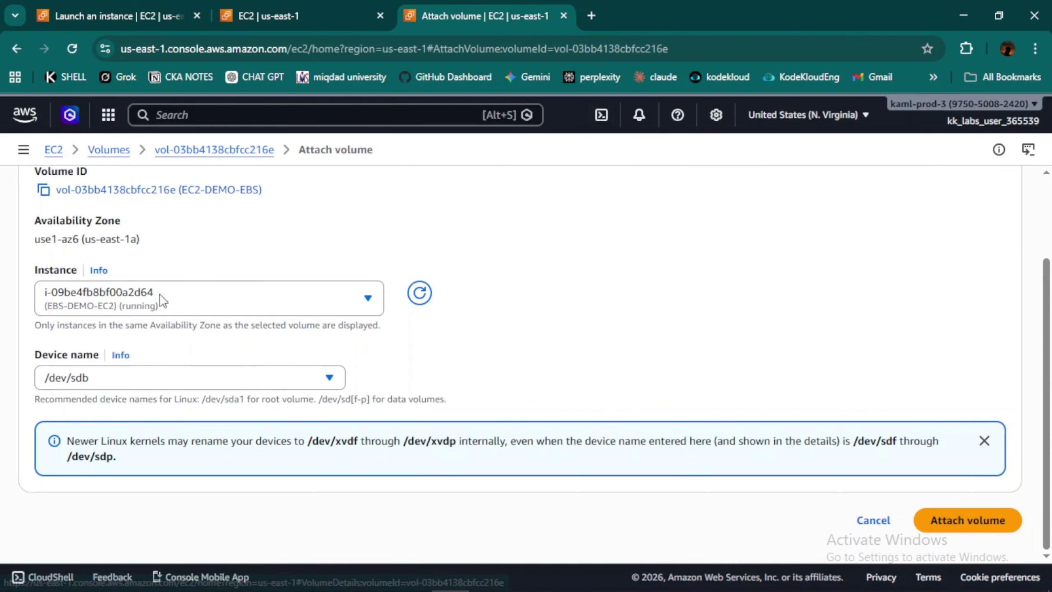
click(102, 387)
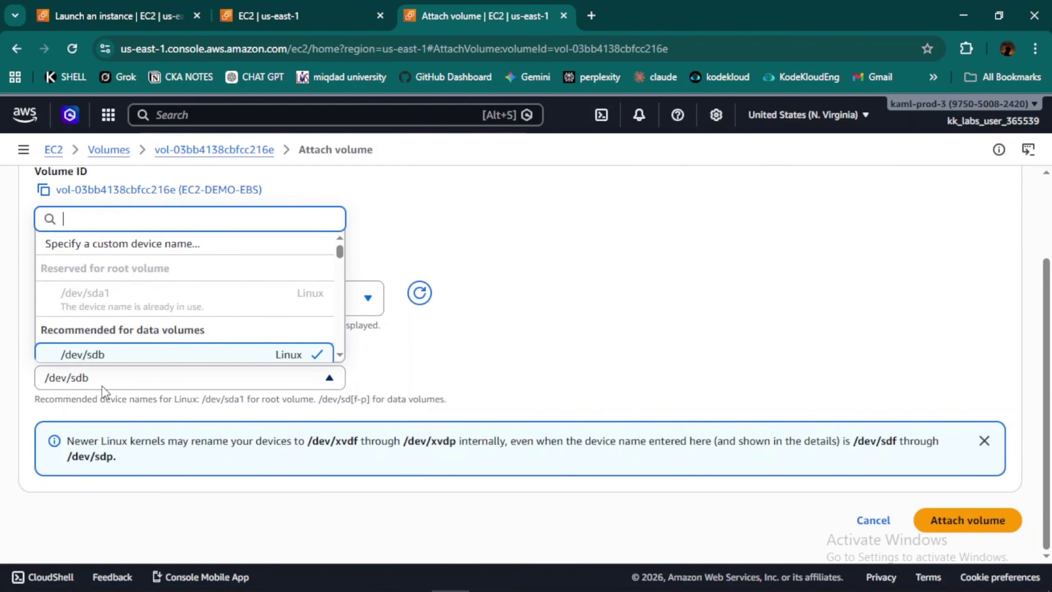
scroll(105, 352, down, 3)
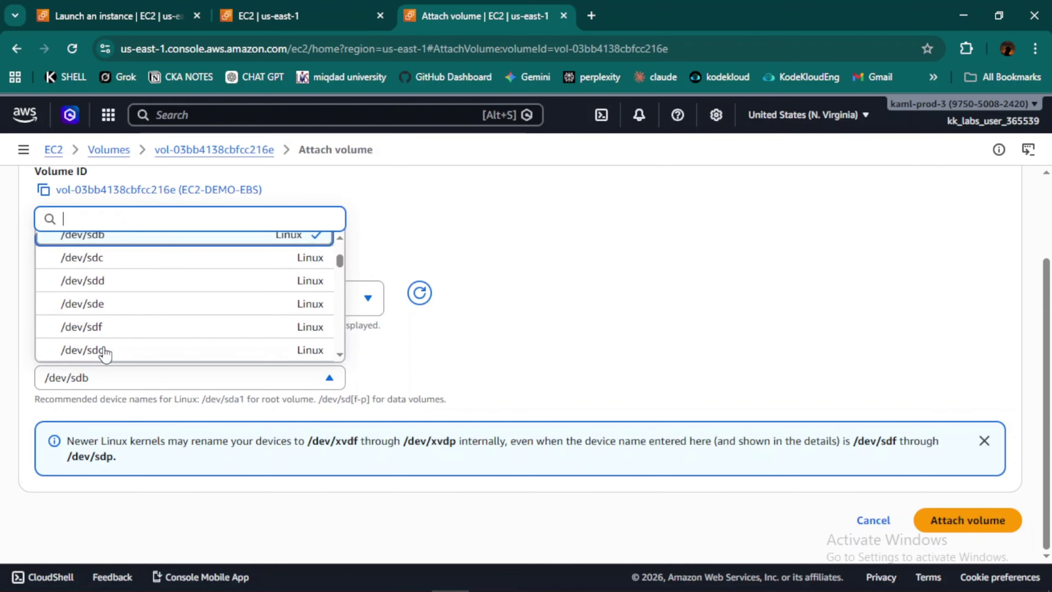
scroll(103, 351, up, 3)
click(86, 337)
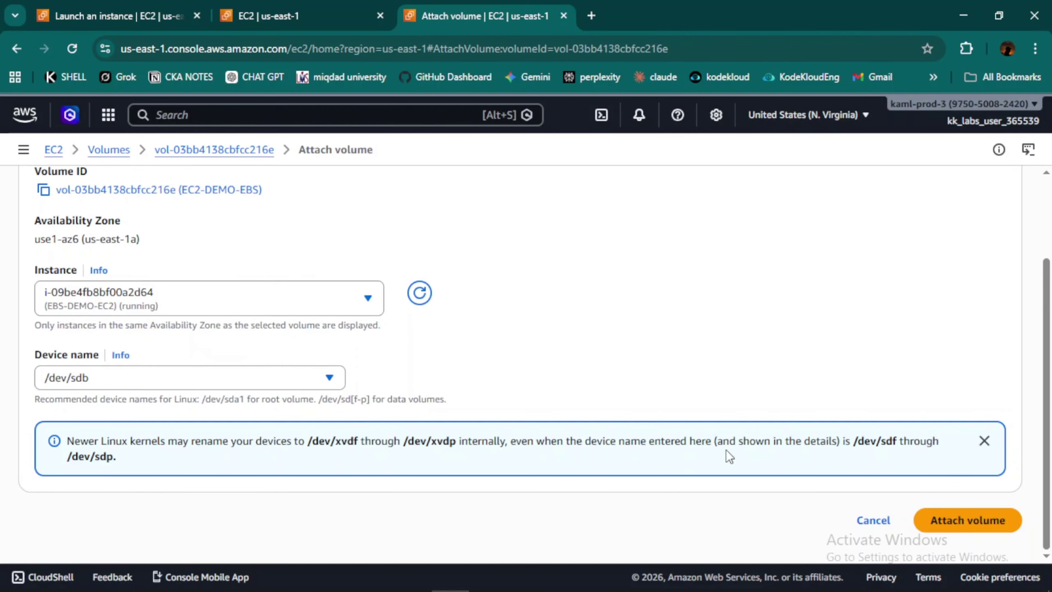
click(958, 523)
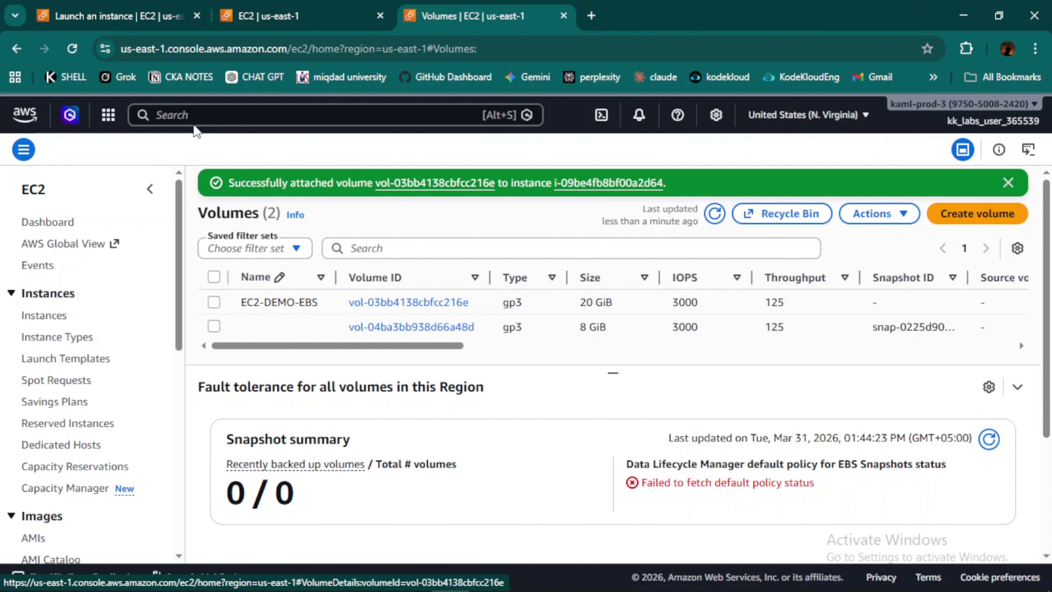
Review the EBS-DEMO-EC2 instance's block devices, checking each volume's device name, size, attachment status, attachment time and encryption
key(ctrl+shift+Tab)
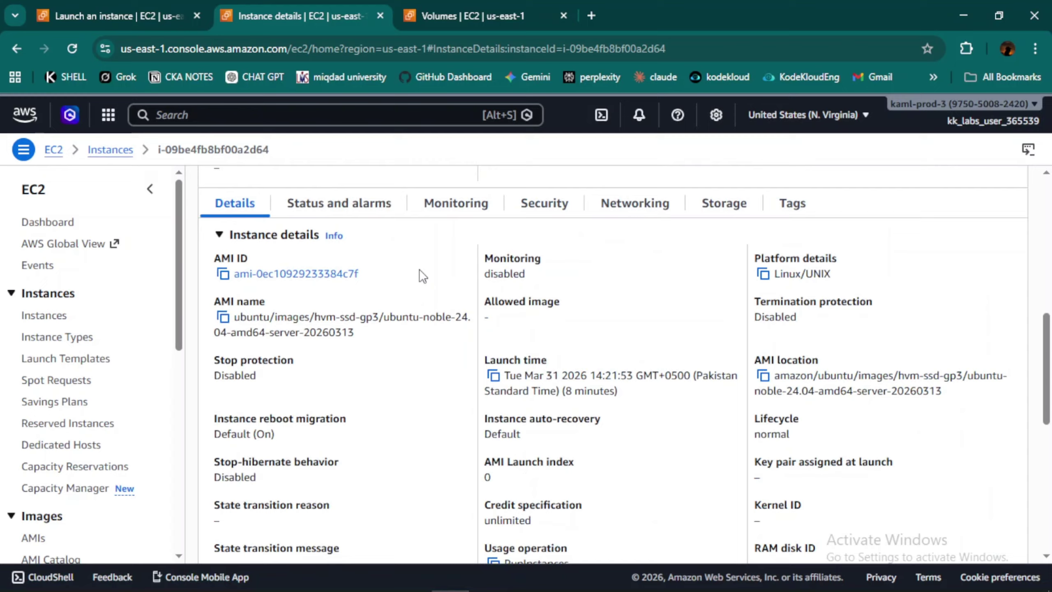
click(708, 202)
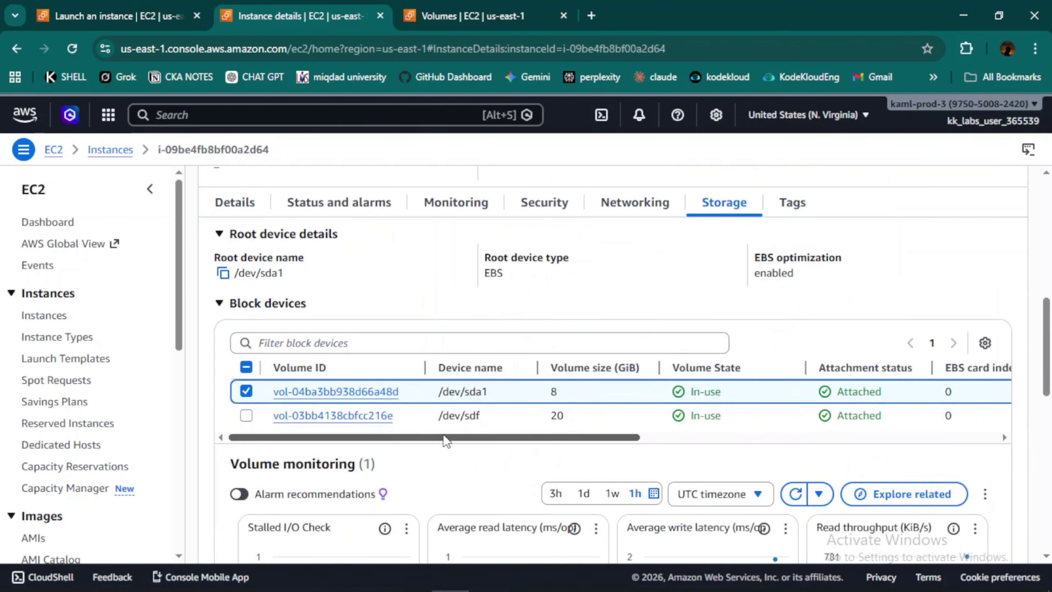
drag(445, 440, 697, 431)
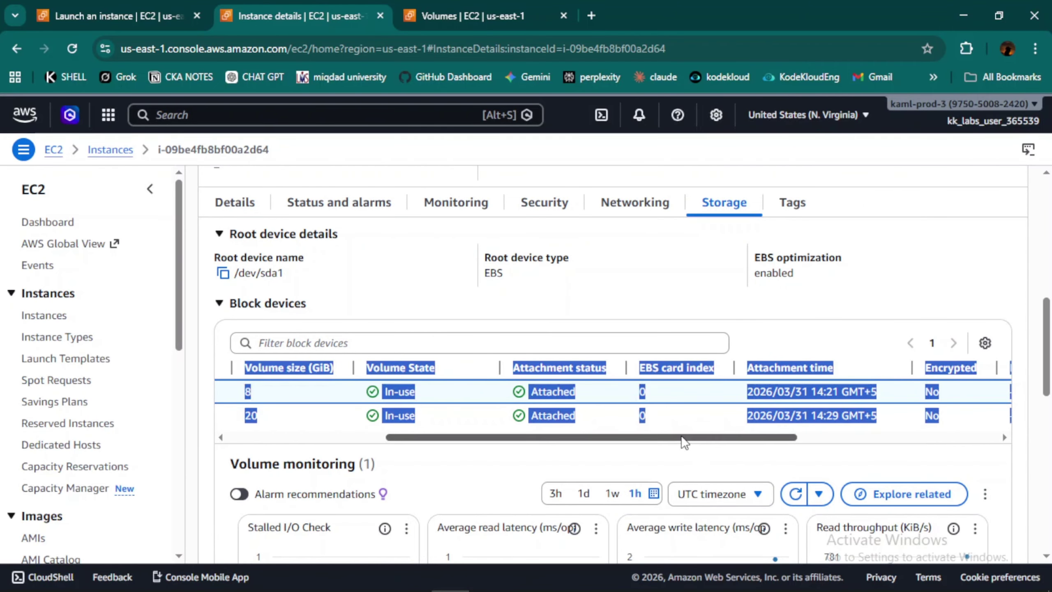
click(641, 317)
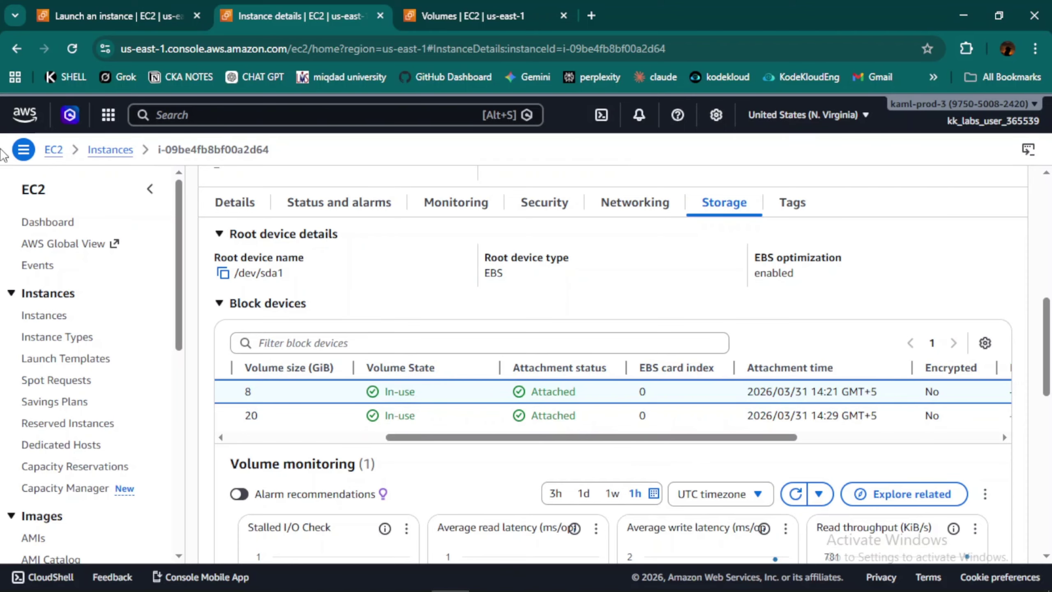
Connect to the EBS-DEMO-EC2 instance with EC2 Instance Connect over its public IPv4 address as the user ubuntu
click(100, 152)
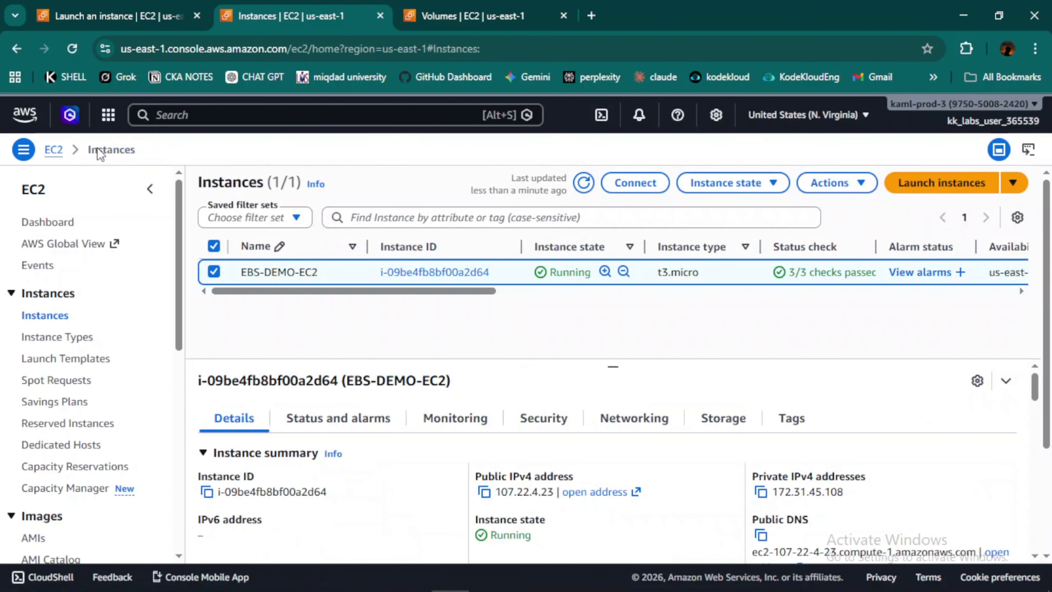
click(635, 182)
scroll(442, 265, down, 4)
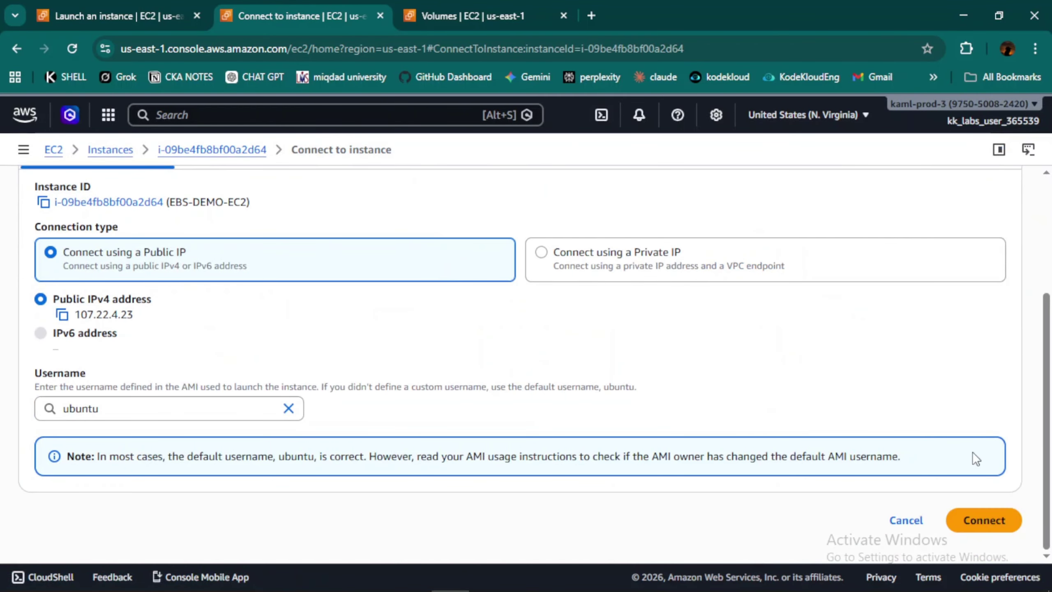
click(982, 523)
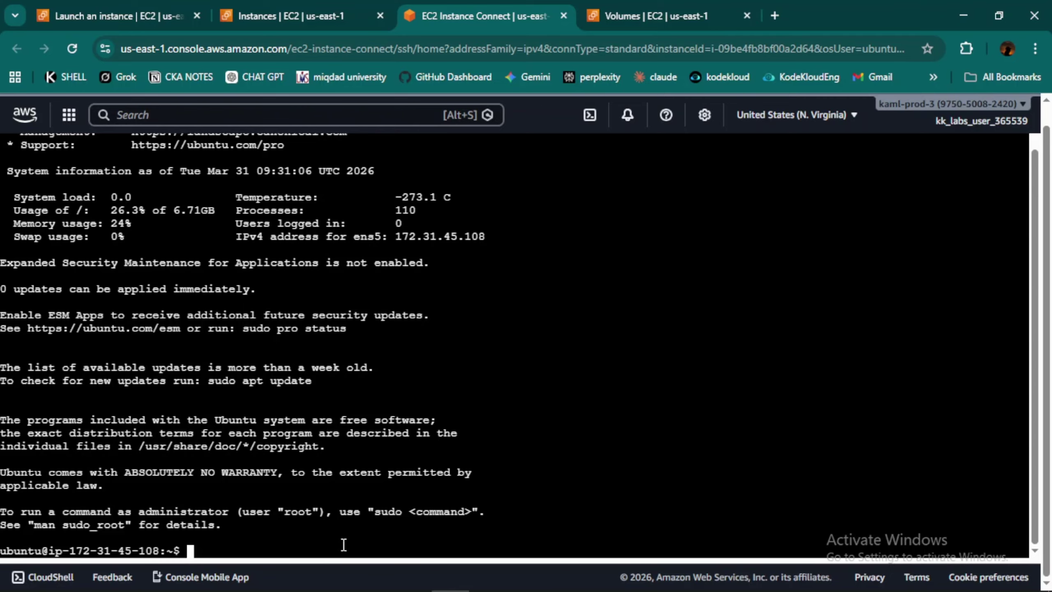
Clear the terminal and list the block devices with lsblk, examining the nvme1n1 and nvme0n1 disk entries
text(clear)
key(Return)
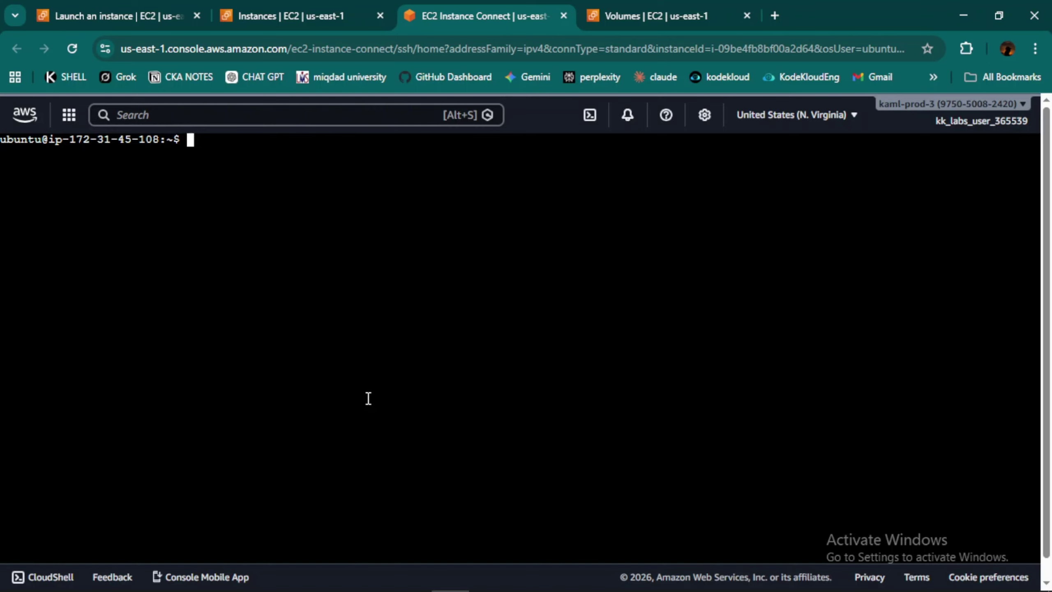
text(lsblk)
key(Return)
drag(263, 270, 42, 270)
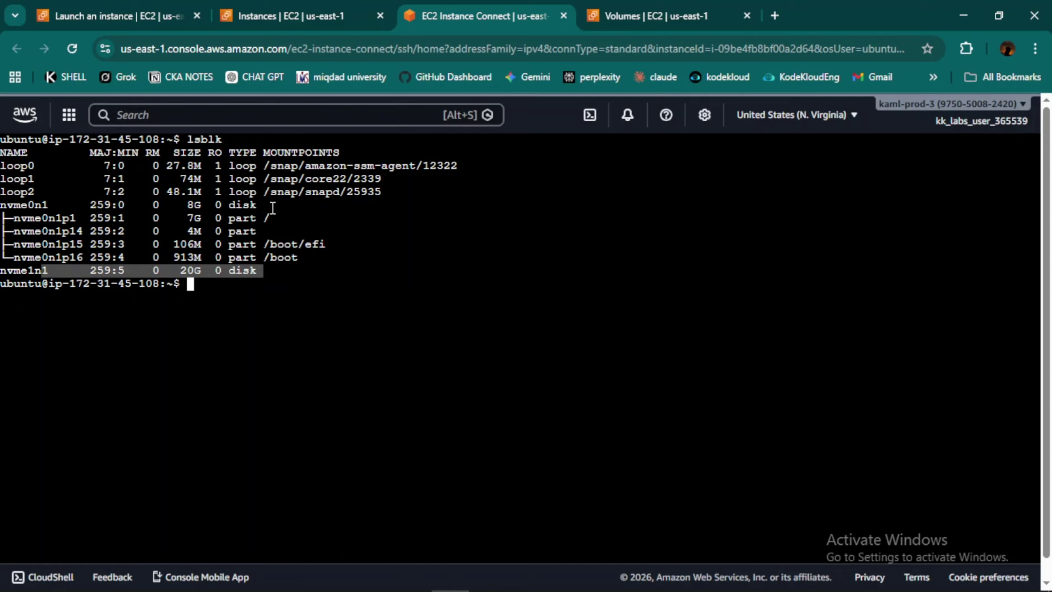
drag(273, 207, 58, 205)
key(ctrl+c)
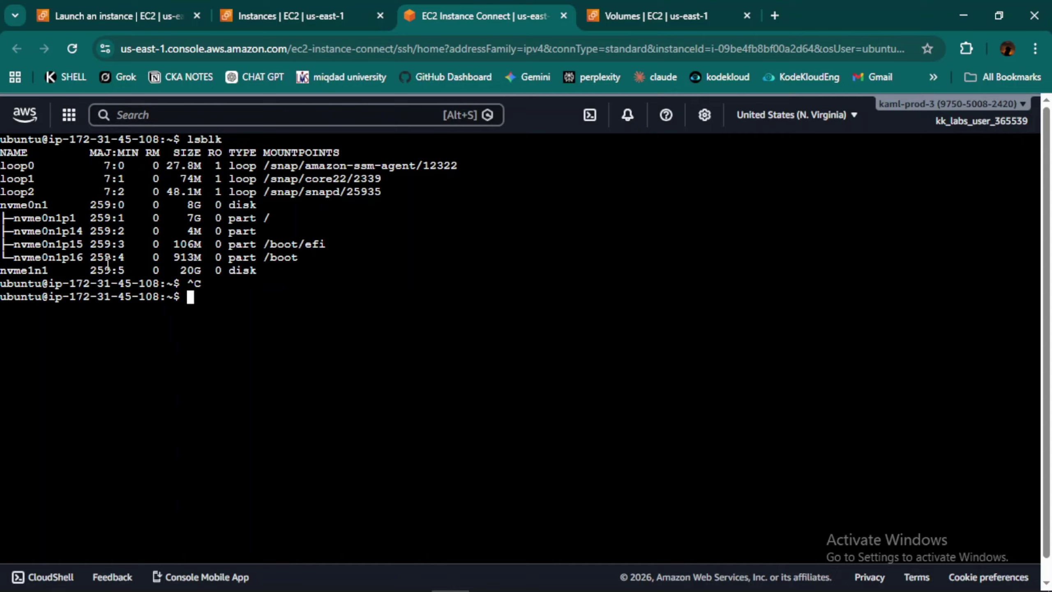
Compare the volume IDs, device names and sizes in the EBS-DEMO-EC2 instance's storage details with the disks listed in the terminal
click(306, 1)
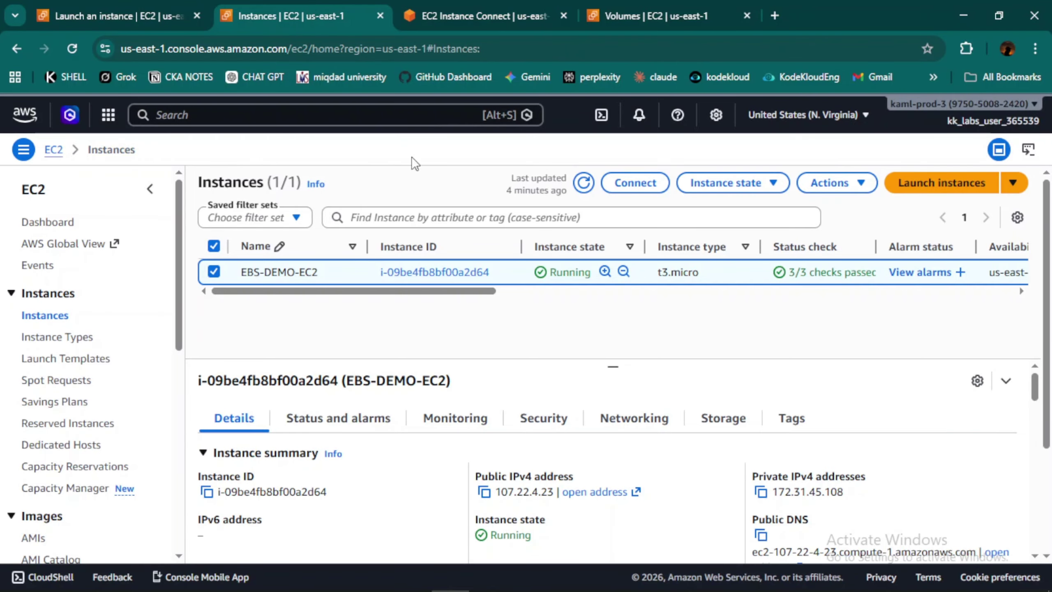
click(719, 433)
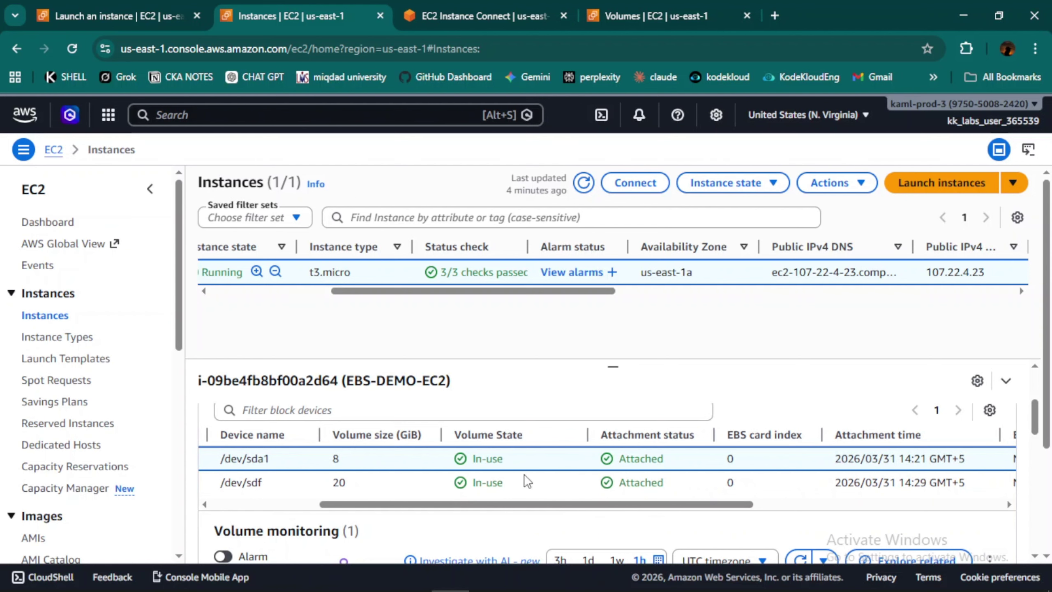
drag(505, 508, 388, 508)
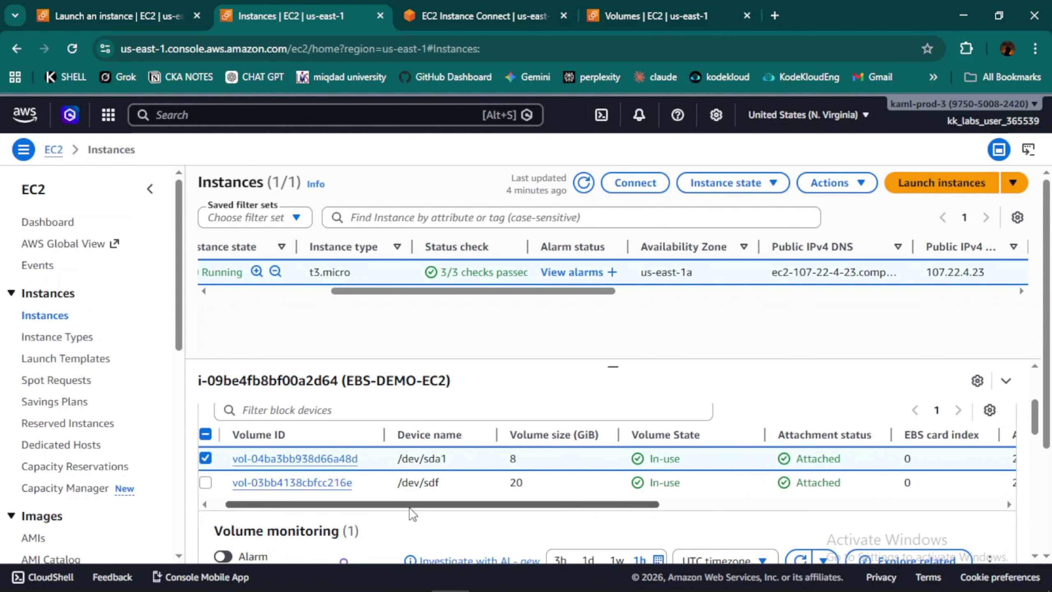
click(528, 3)
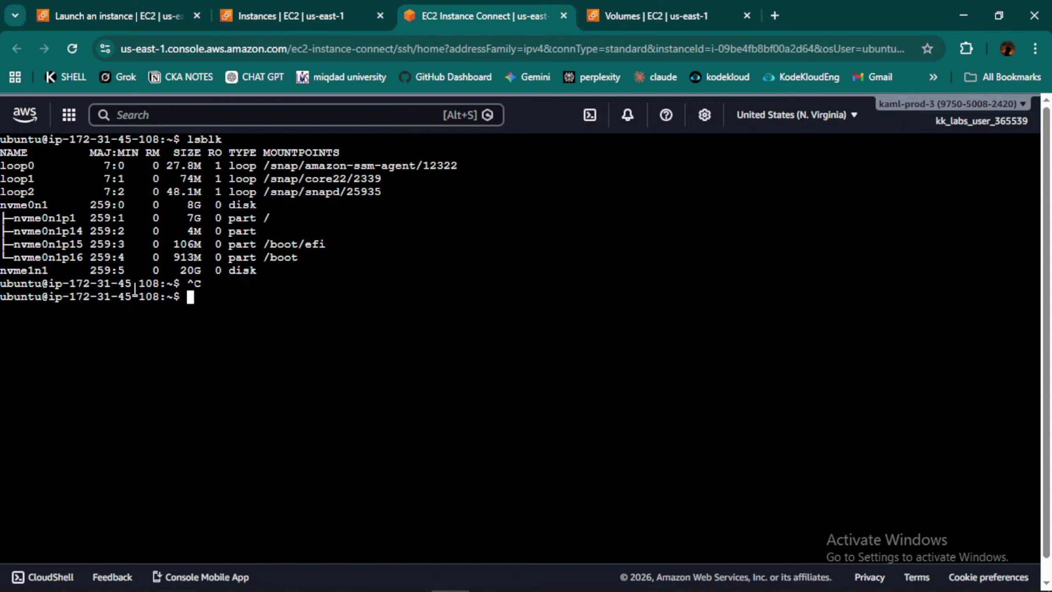